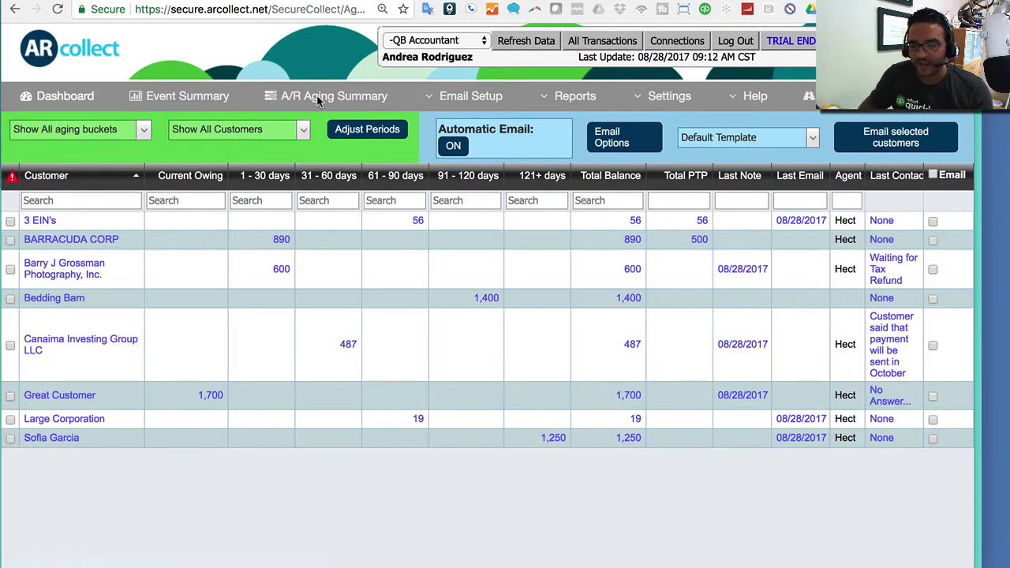
Step: Check the list of companies available to switch to, keeping QB Accountant selected
left_click(441, 41)
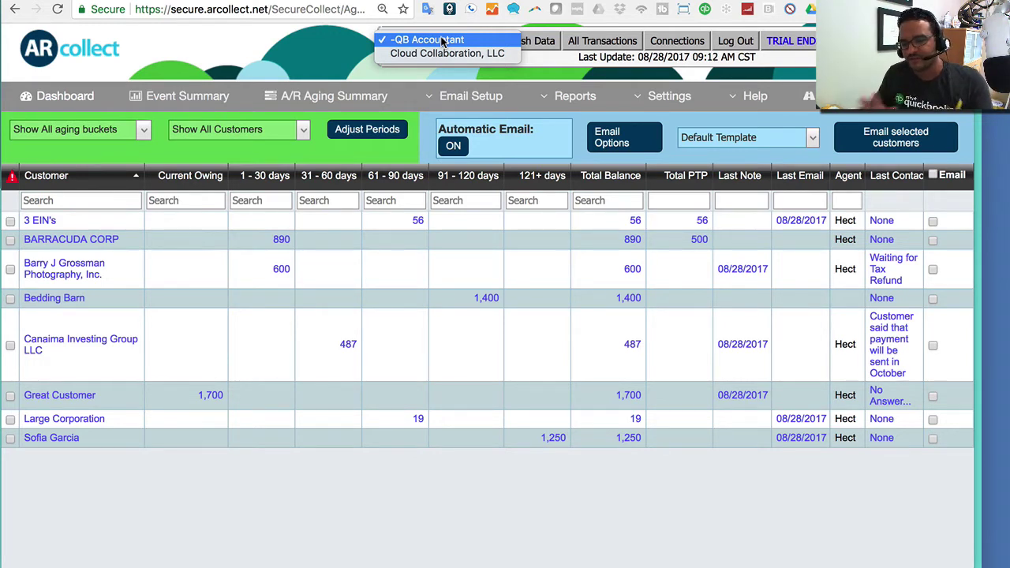
left_click(443, 41)
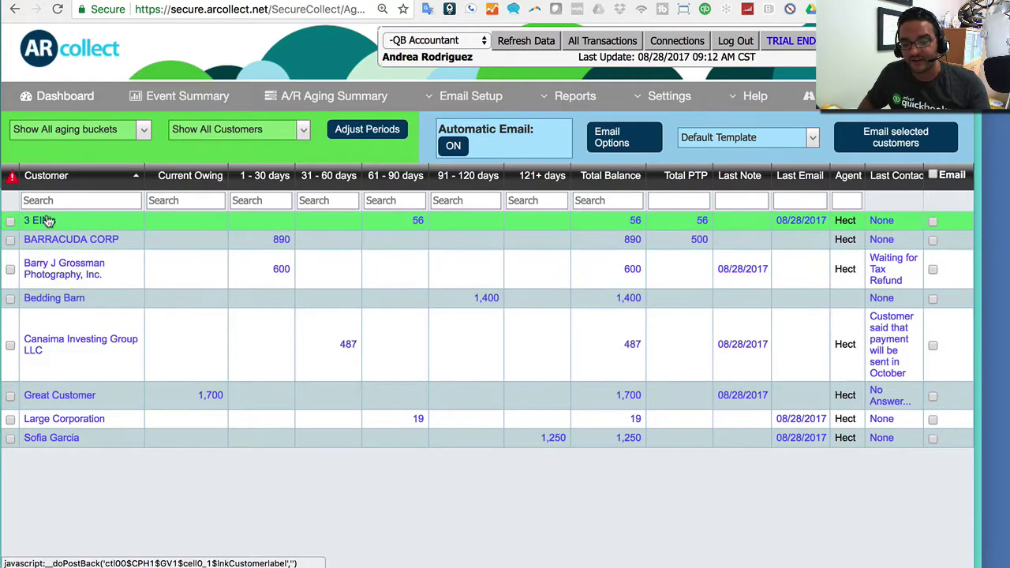
Step: Review the photography company's customer record, including its contact and action note fields, note history and sent emails, and close it
left_click(67, 269)
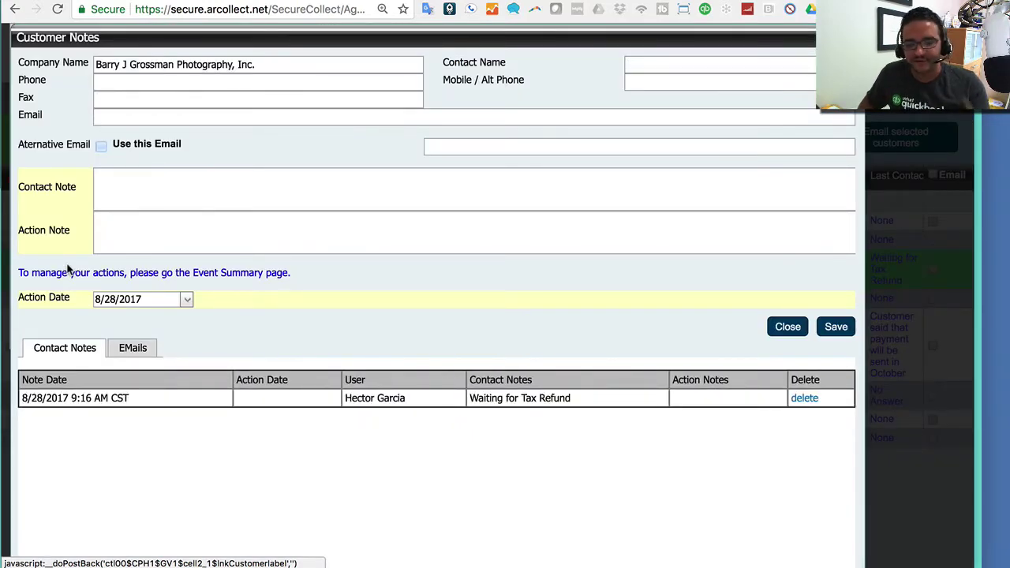
left_click(158, 186)
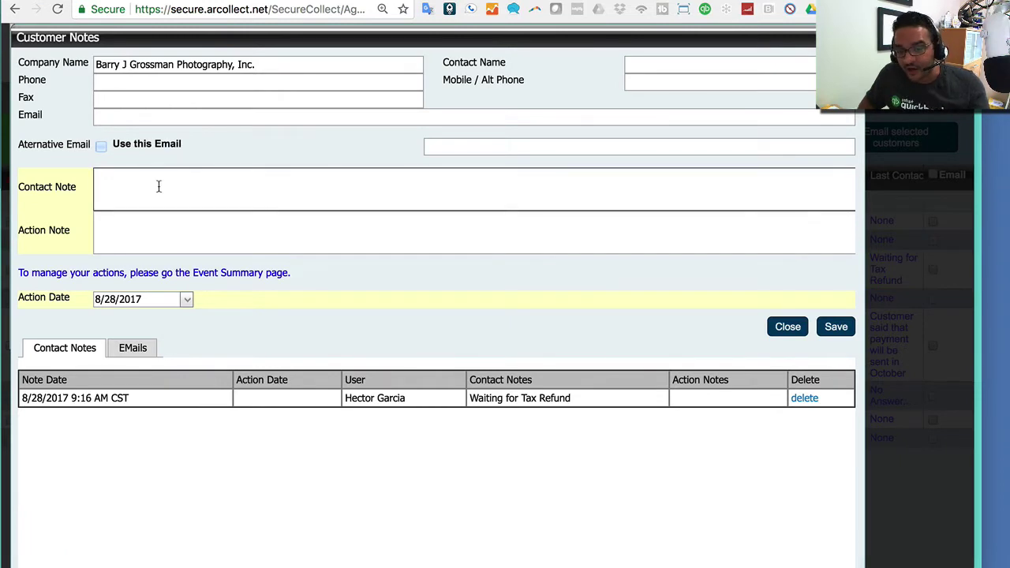
left_click(157, 221)
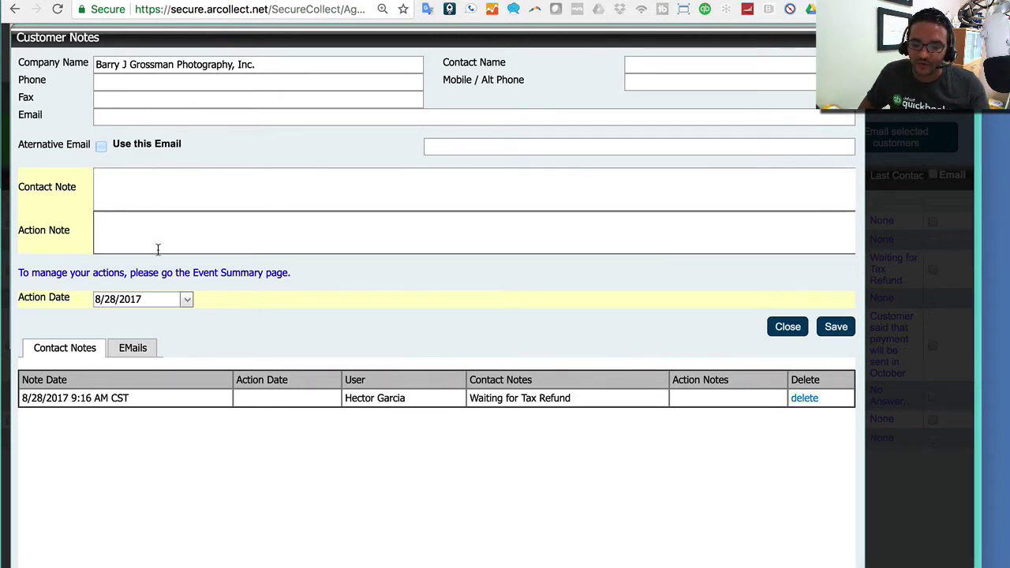
left_click(117, 405)
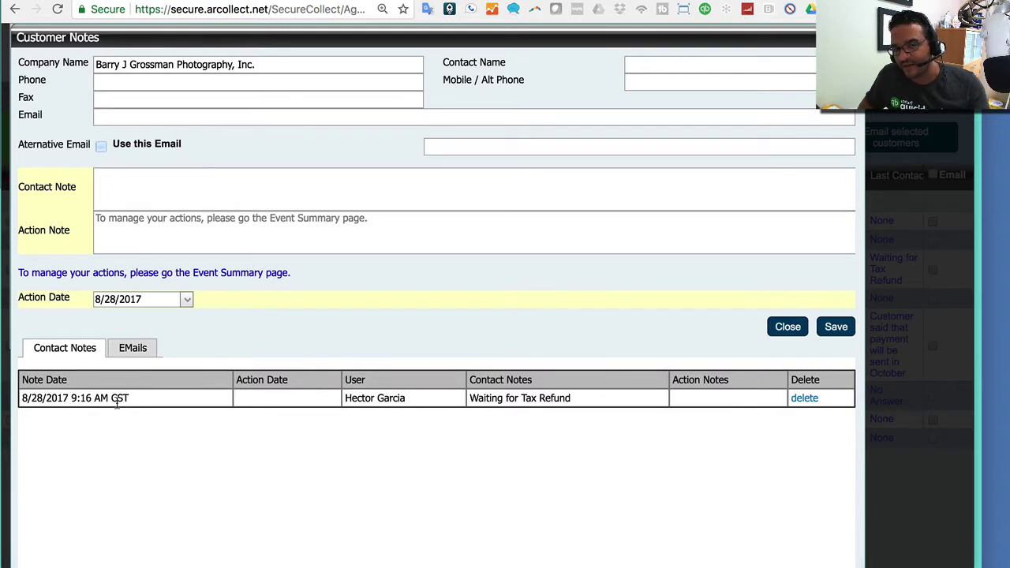
left_click(134, 352)
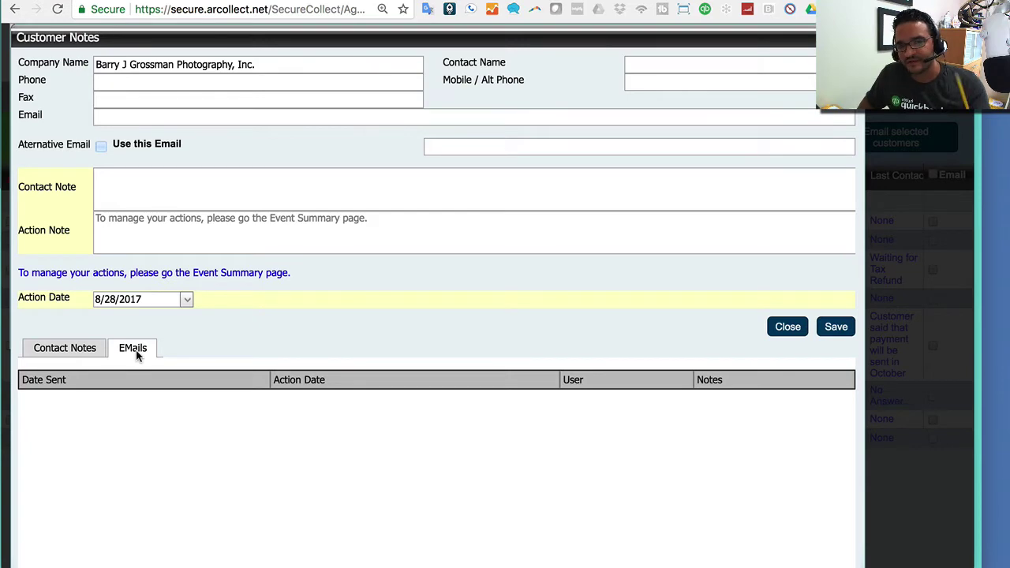
left_click(787, 327)
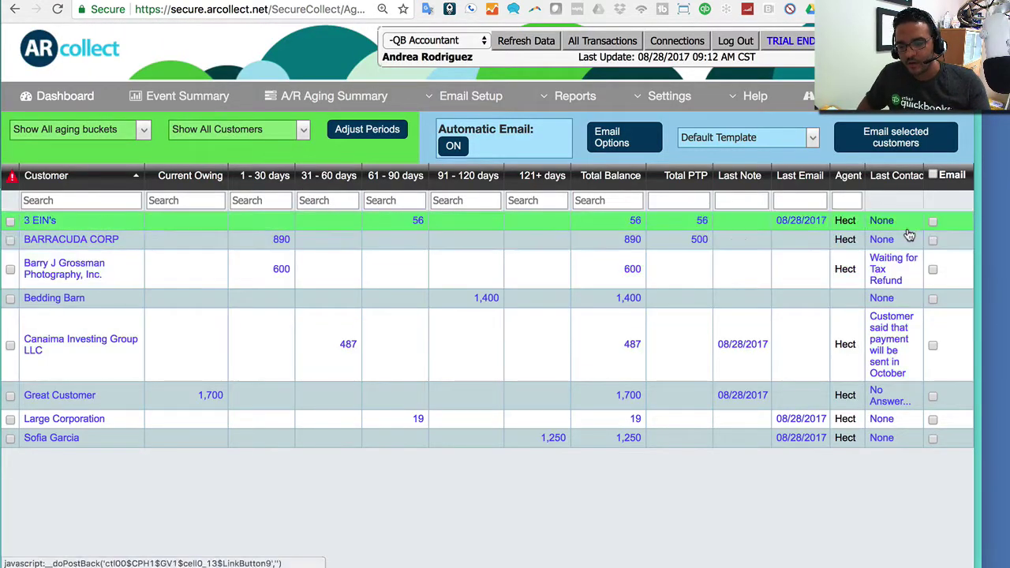
Step: Add the contact note "Sorry we dont have any money" to Bedding Barn and save it
left_click_drag(865, 175, 874, 178)
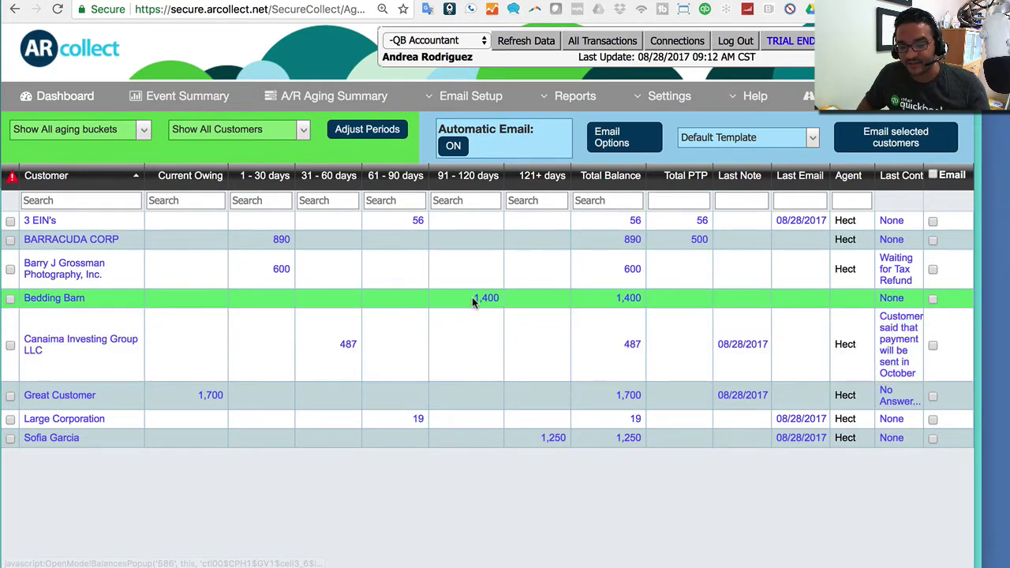
left_click(895, 298)
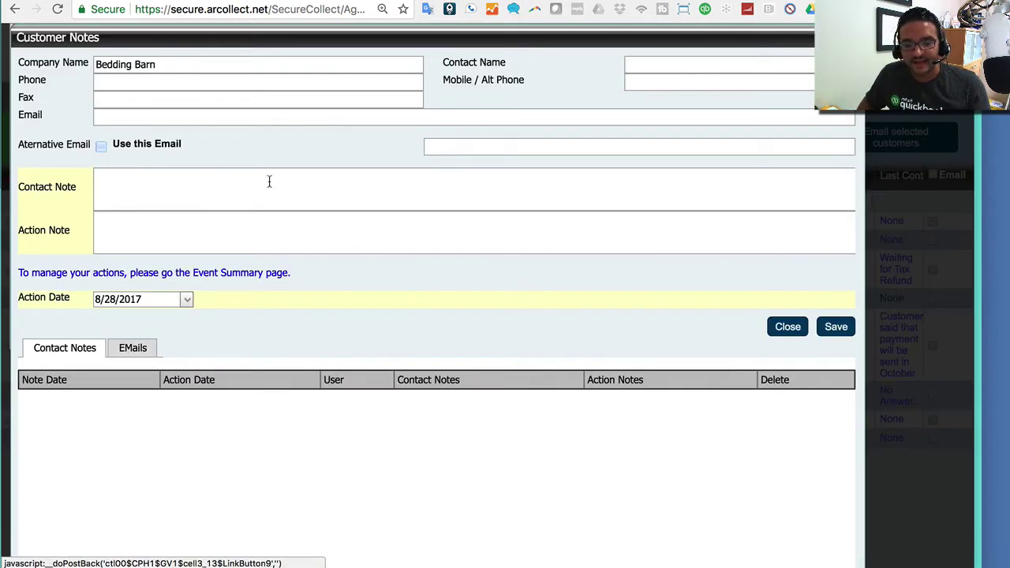
left_click(161, 186)
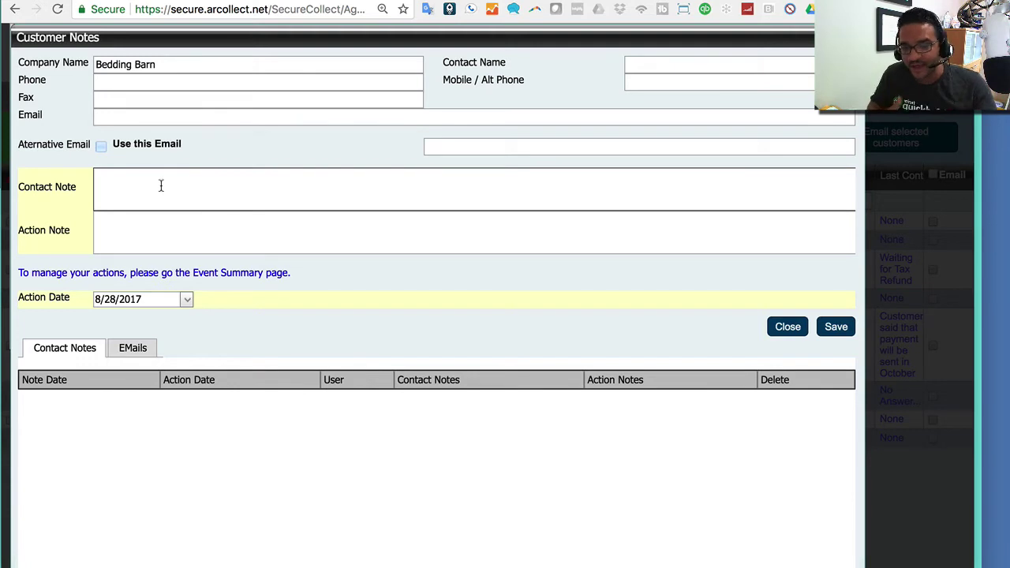
type("So")
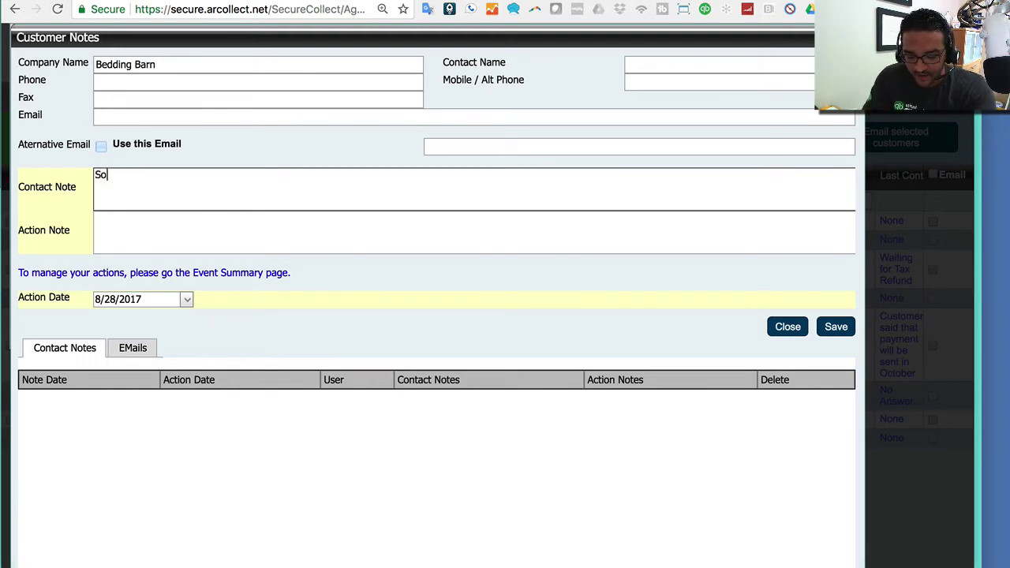
type("rry we dont hav")
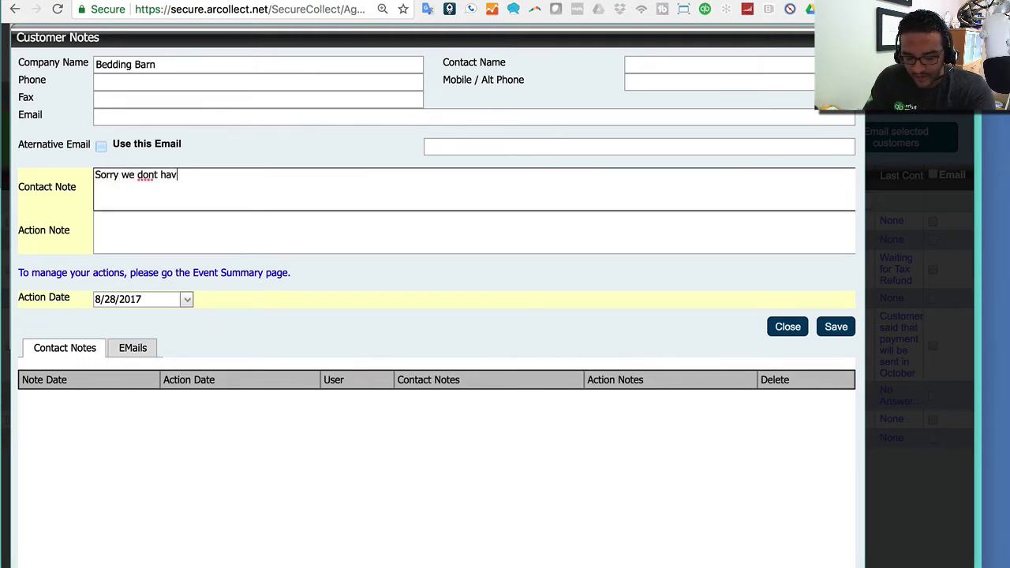
type("e any money")
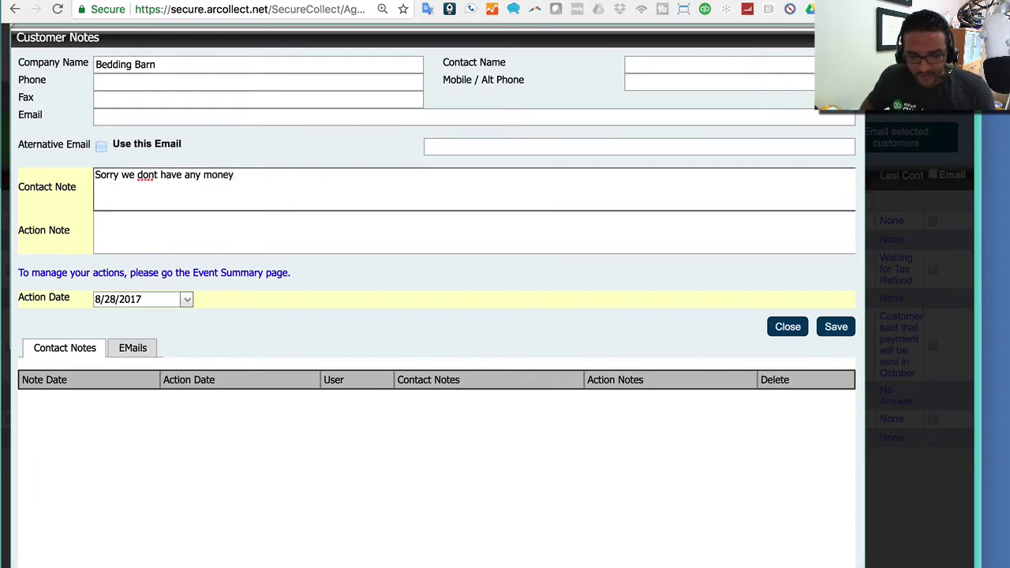
left_click(836, 327)
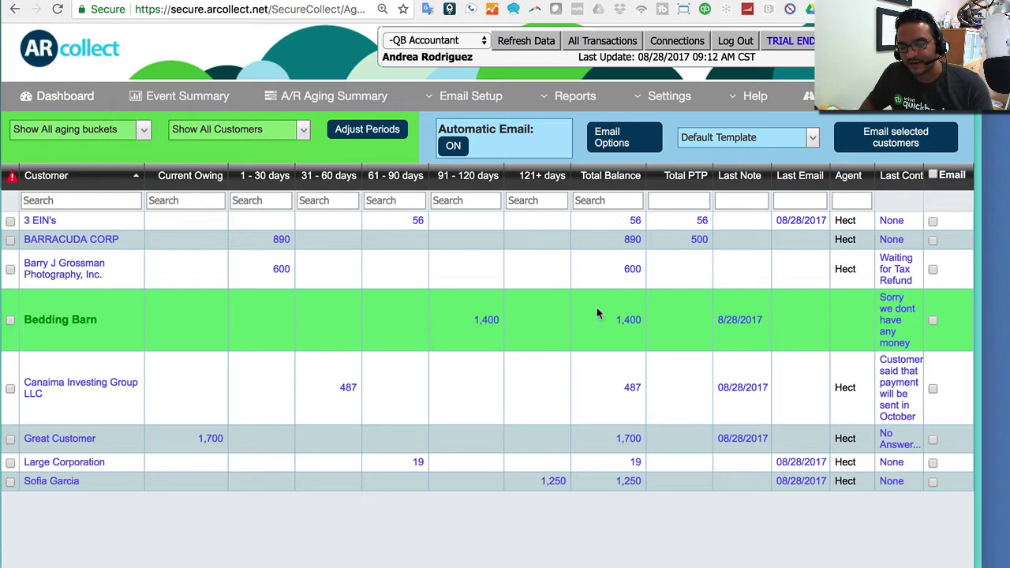
Step: Open the promise-to-pay form for Bedding Barn's outstanding invoice and review the predefined reasons, keeping Promise to Pay
left_click(631, 322)
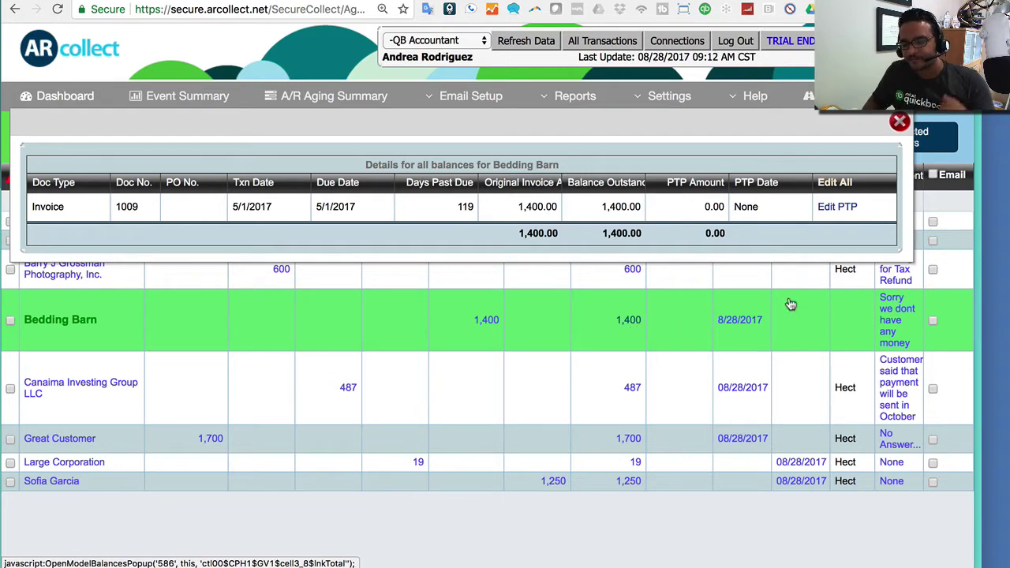
left_click(837, 207)
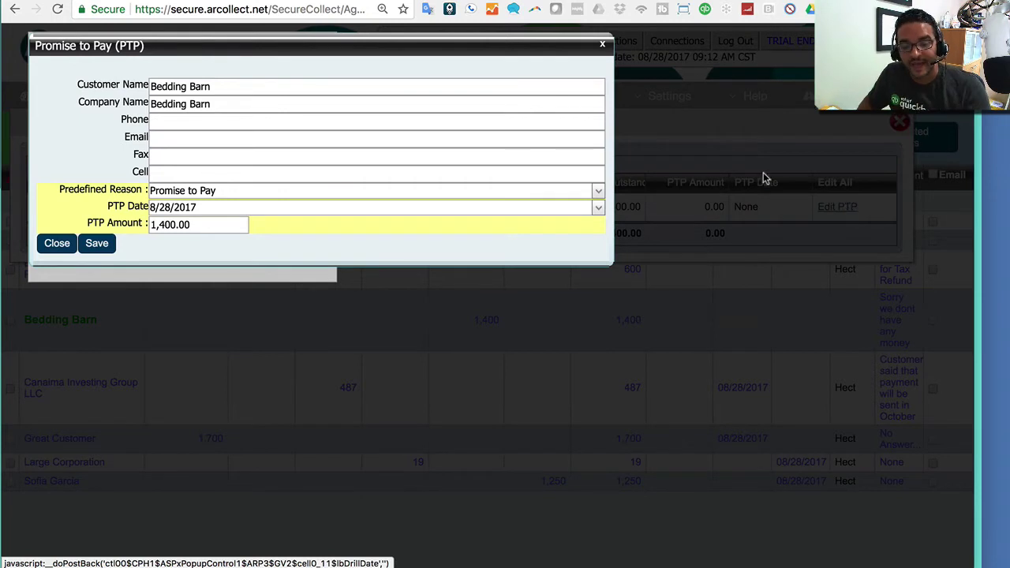
left_click(215, 192)
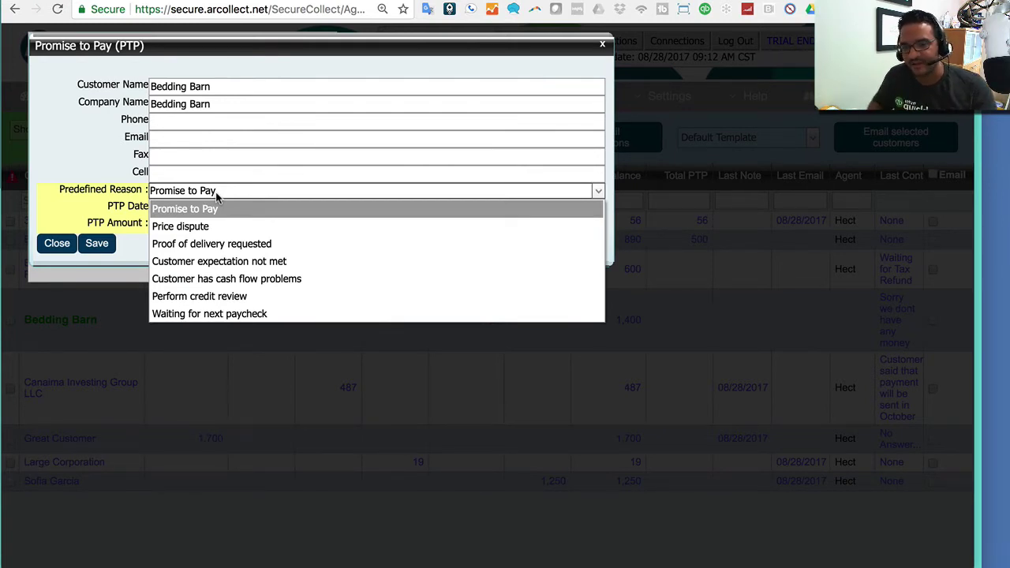
left_click(216, 195)
Step: Set Bedding Barn's promise-to-pay date to 9/4/2017 and the amount to 100.00, and save the promise
left_click(209, 227)
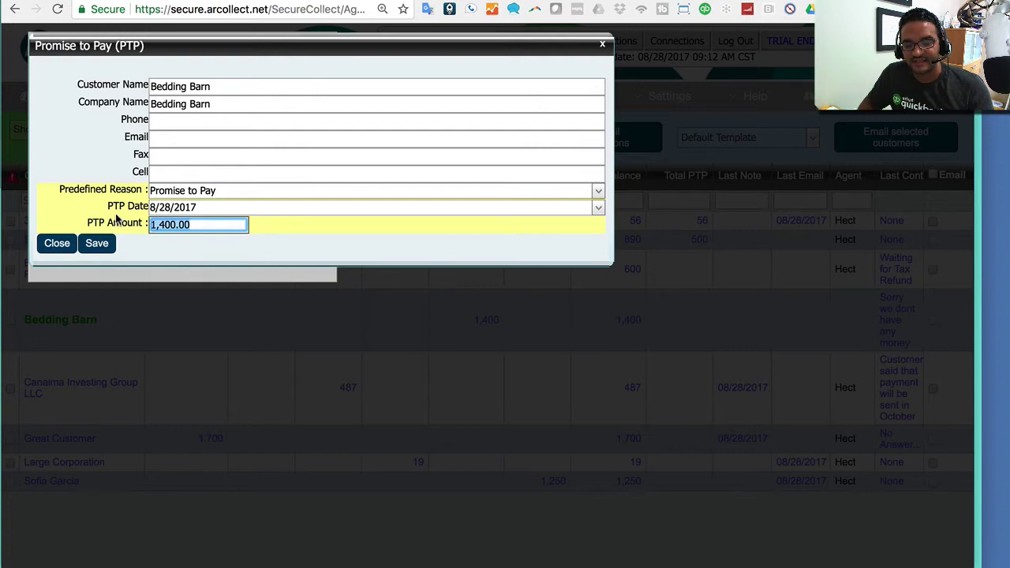
left_click(607, 213)
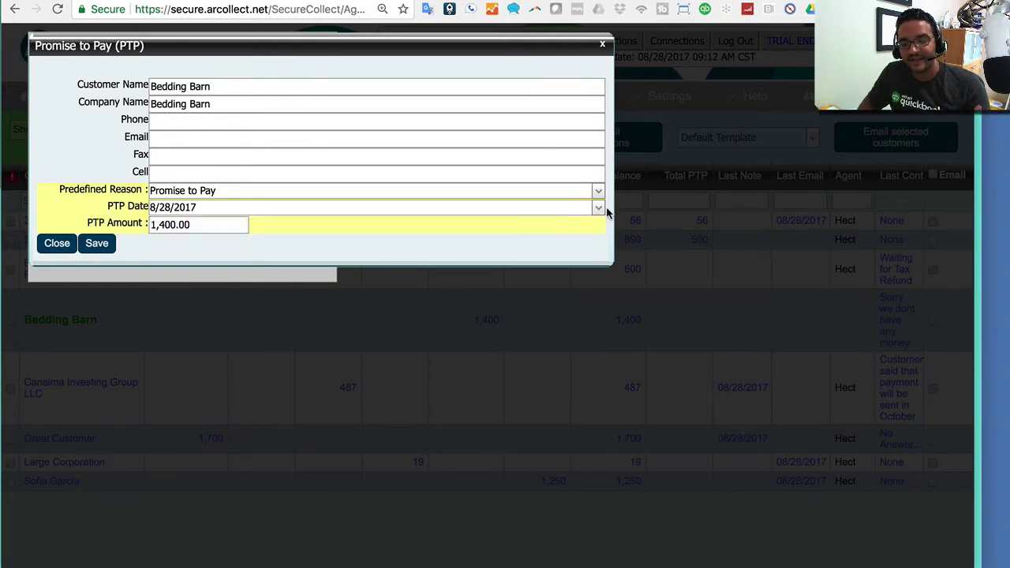
left_click(599, 207)
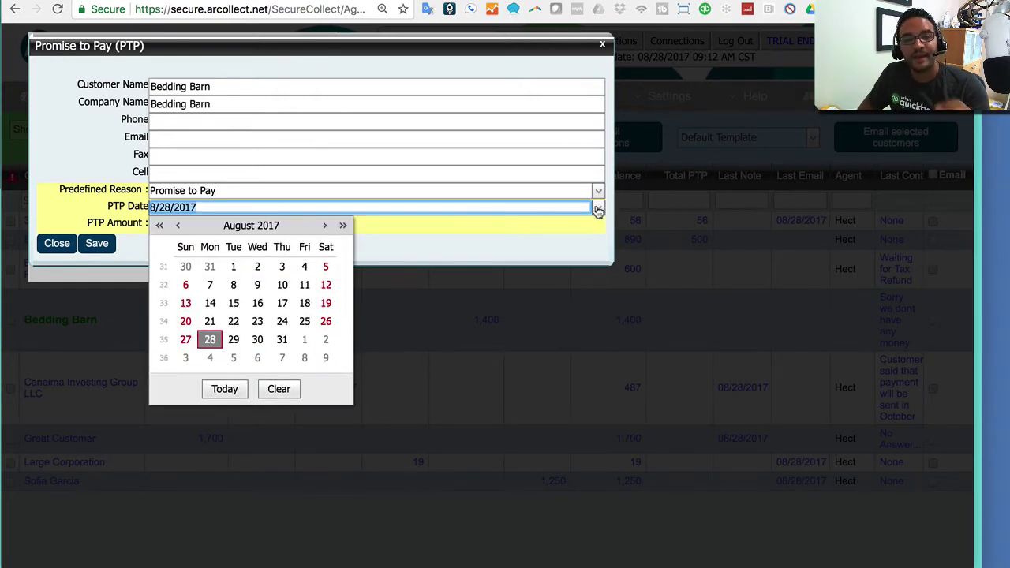
left_click(210, 357)
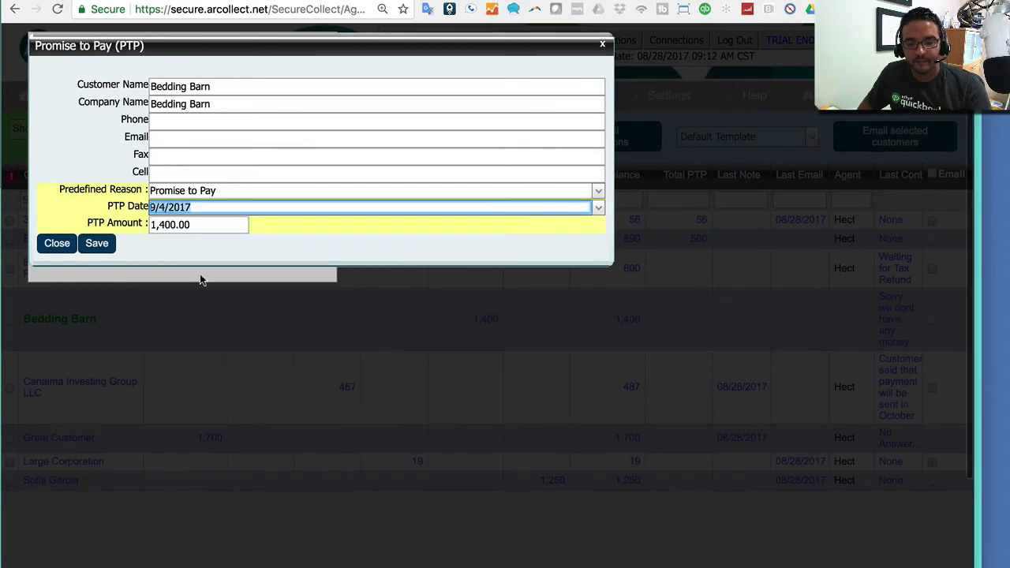
key("Tab")
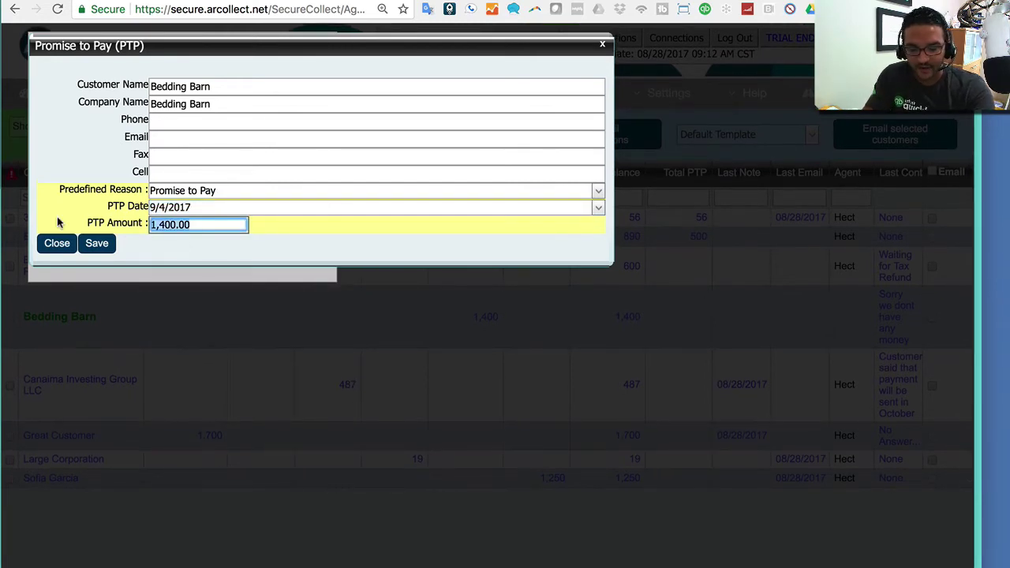
type("100")
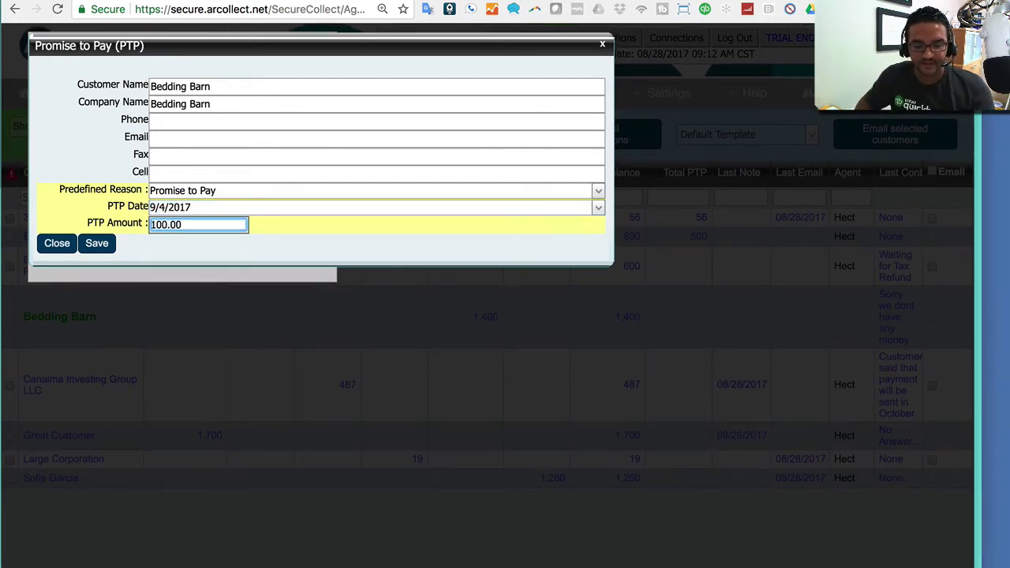
left_click(99, 243)
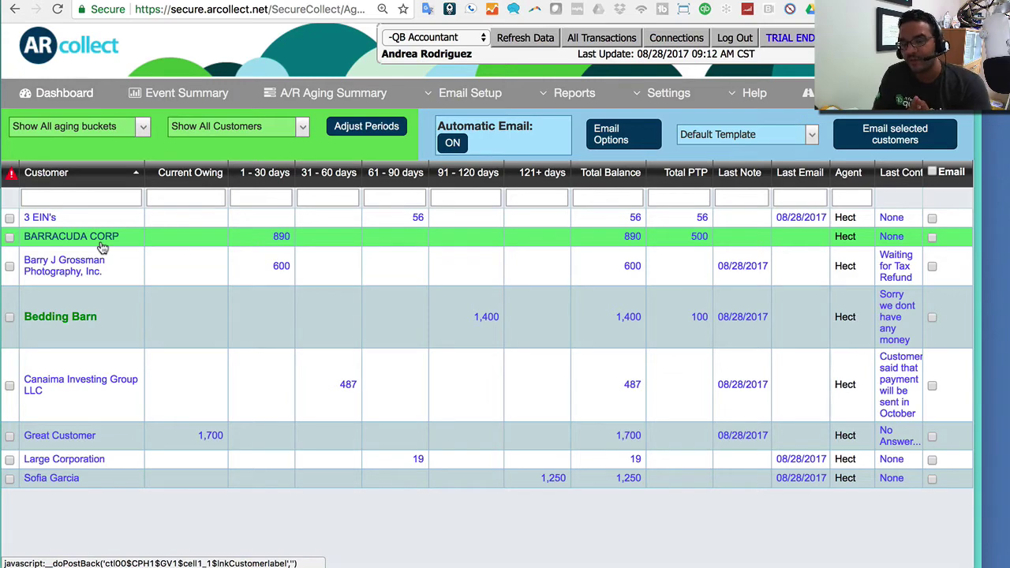
Step: Review the upcoming action notes and promises to pay for the next 30 days in the Event Summary
left_click(199, 96)
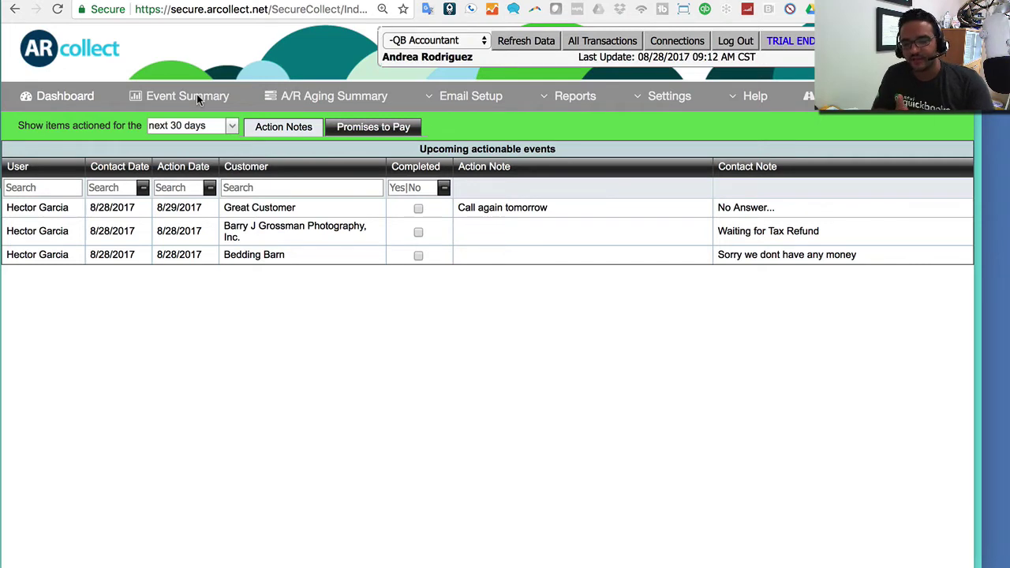
left_click(393, 133)
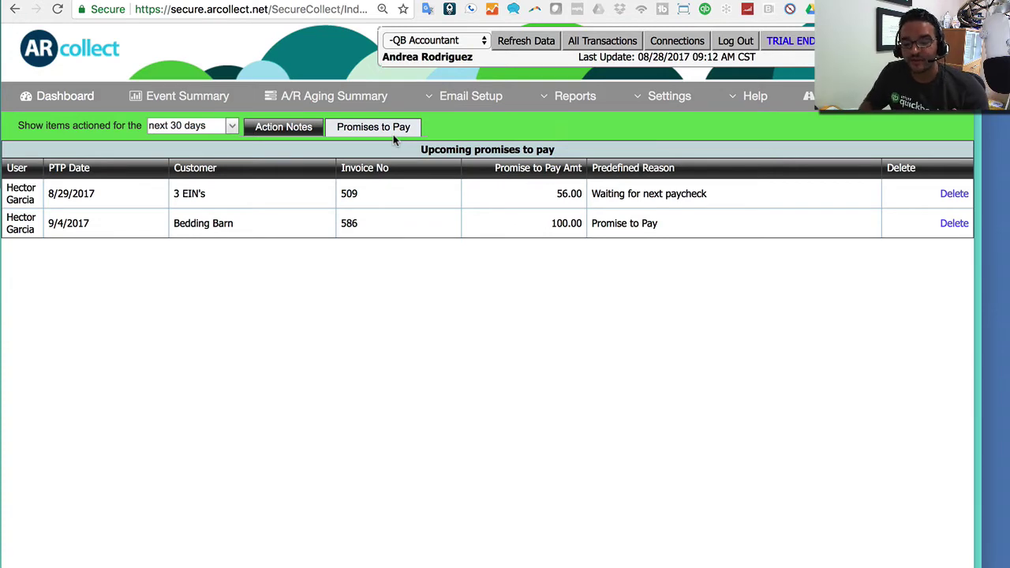
Step: Review the list of predefined reasons and add the new reason "Waiting for Refund from IRS"
mouse_move(666, 96)
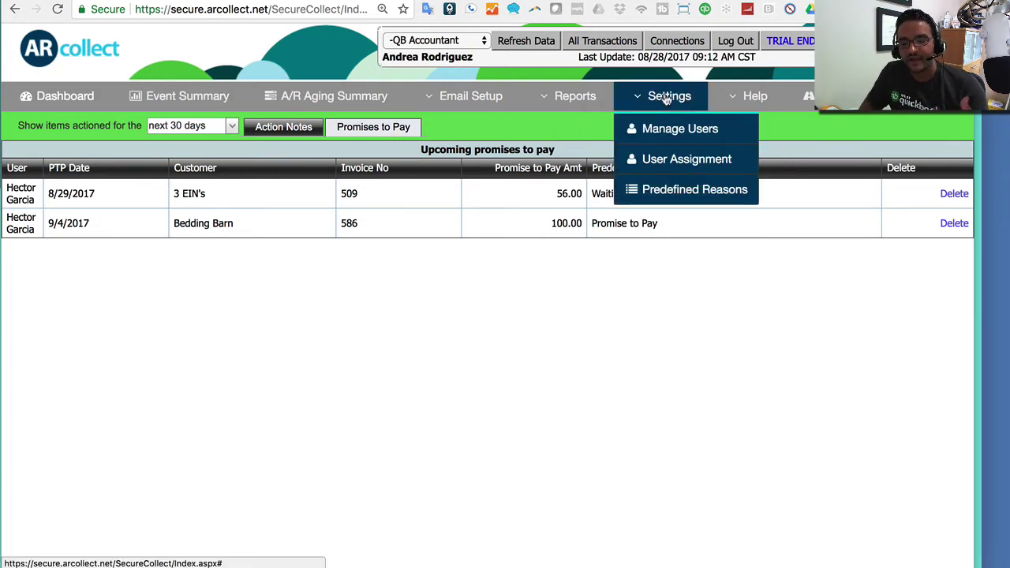
left_click(681, 197)
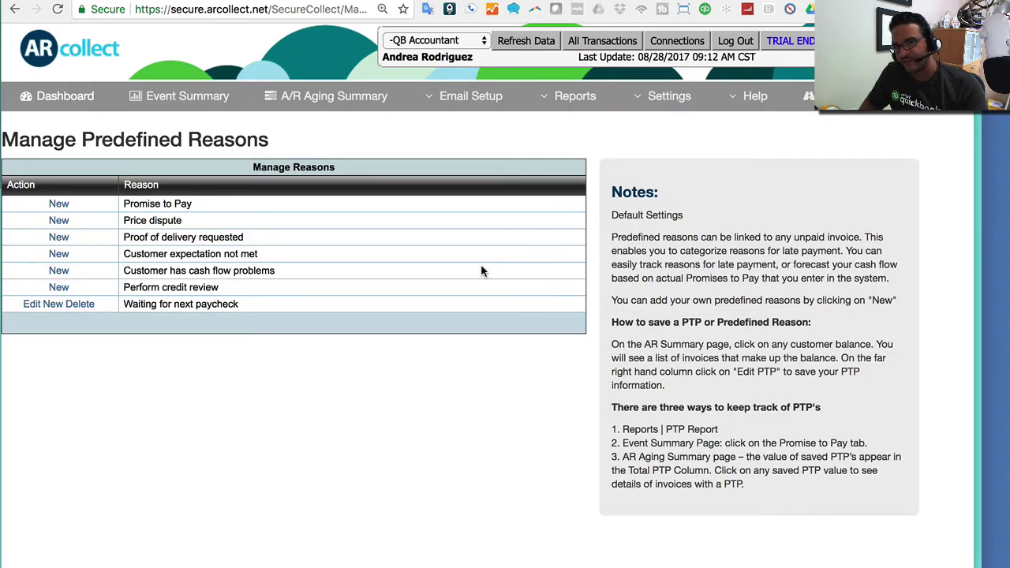
left_click_drag(198, 203, 220, 293)
left_click(220, 295)
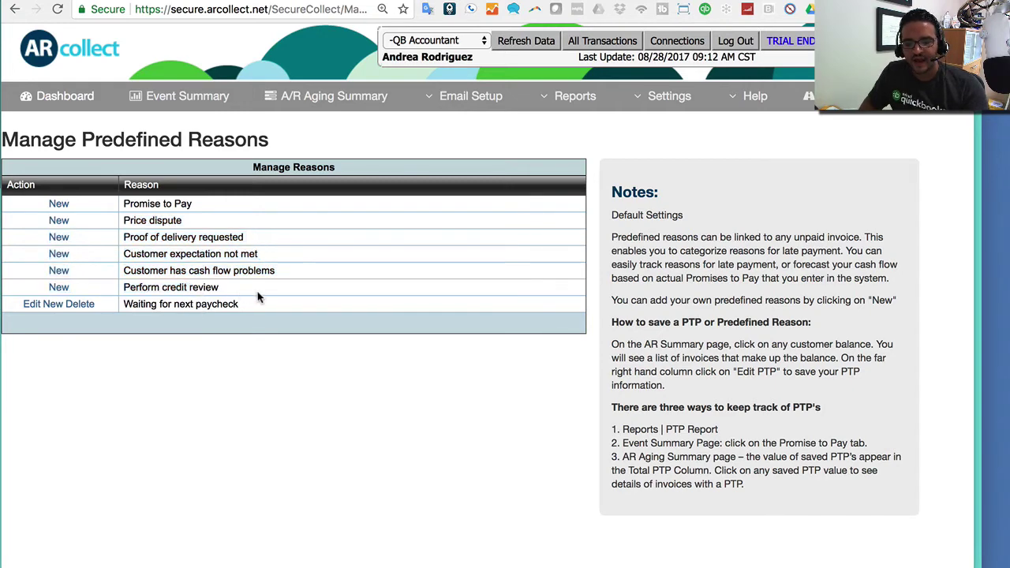
left_click(57, 306)
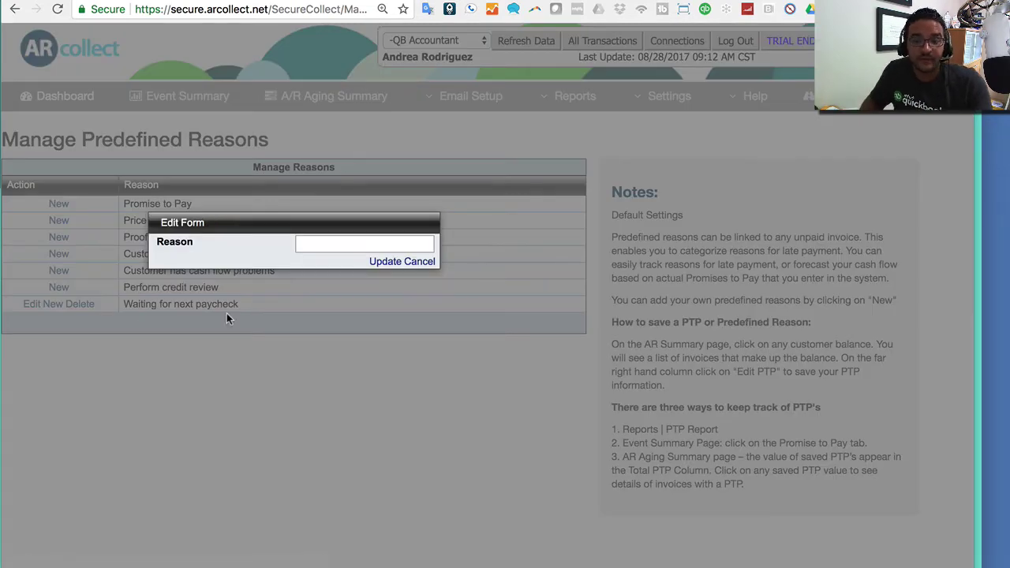
left_click(328, 242)
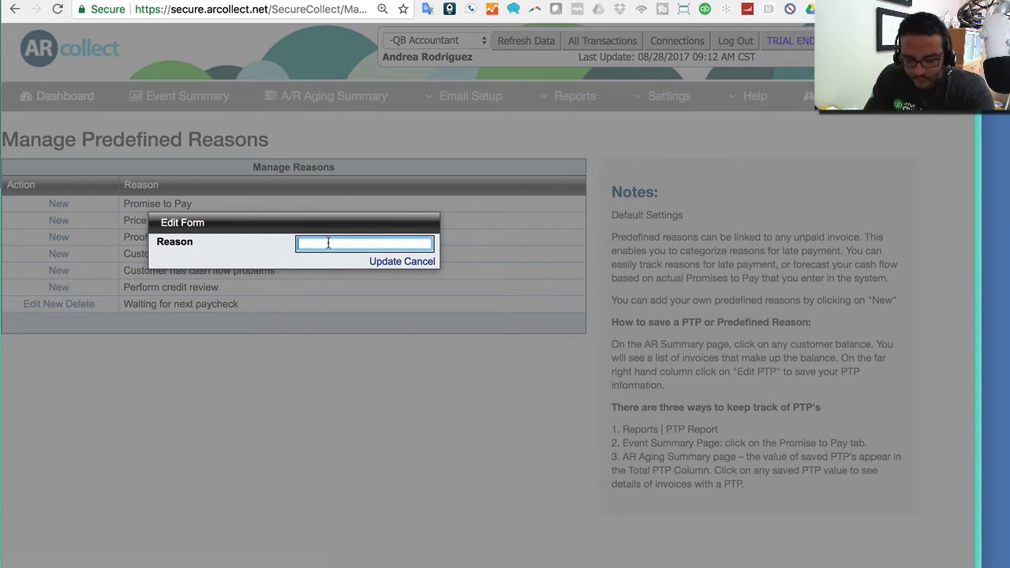
type("Waiting for ")
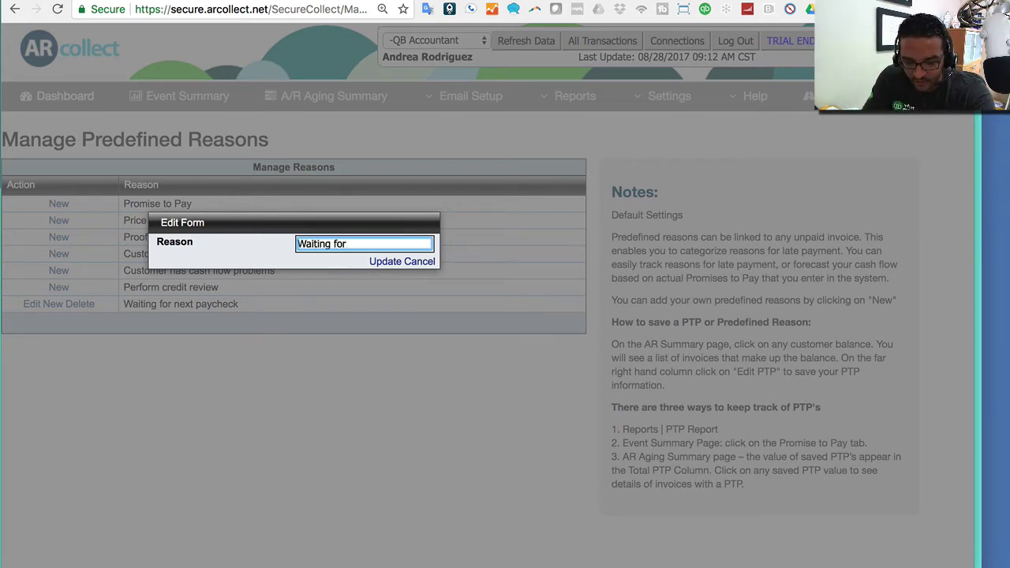
type("Refund from IR")
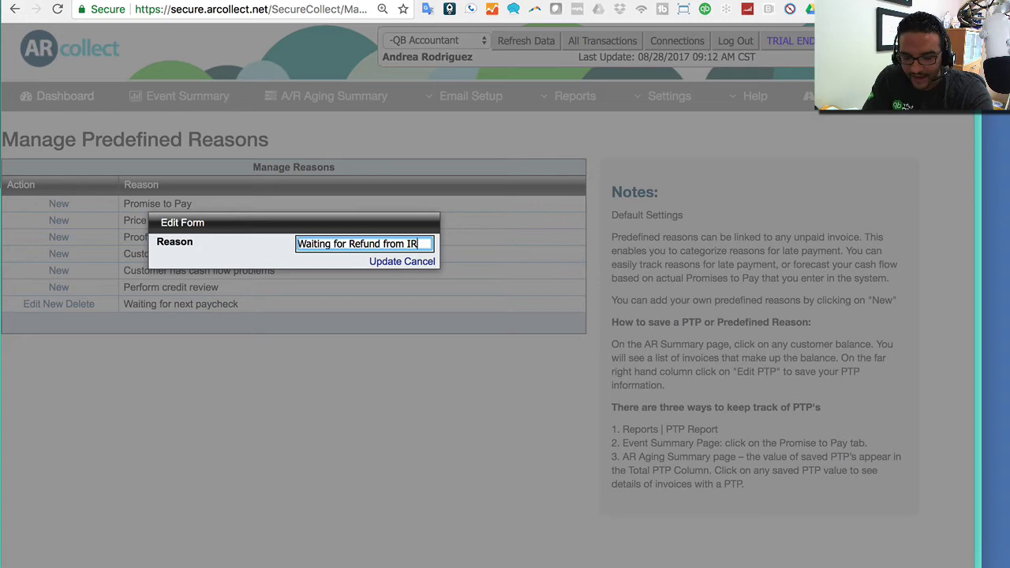
type("S")
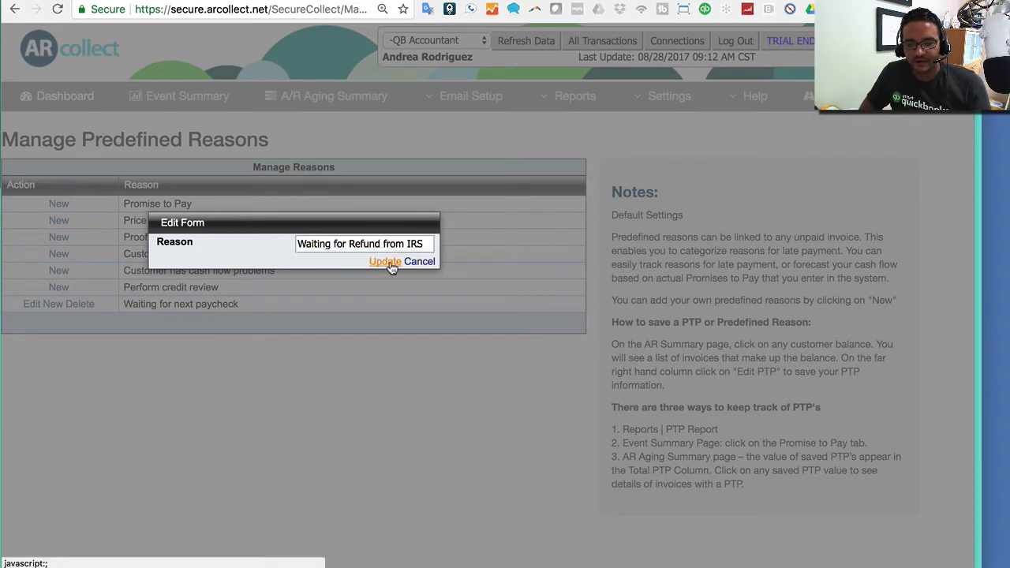
left_click(386, 262)
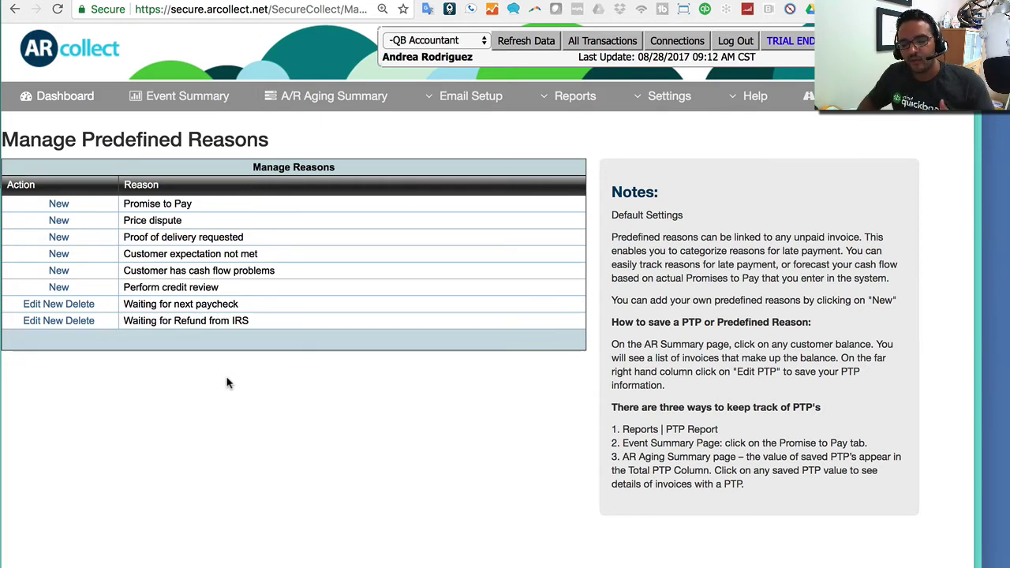
Step: Check the user listing and assign AMBITION INS, AQUA Service Solutions LLC, Atlantis Hotel and BARRACUDA CORP to the non-admin user, saving the assignment
mouse_move(625, 100)
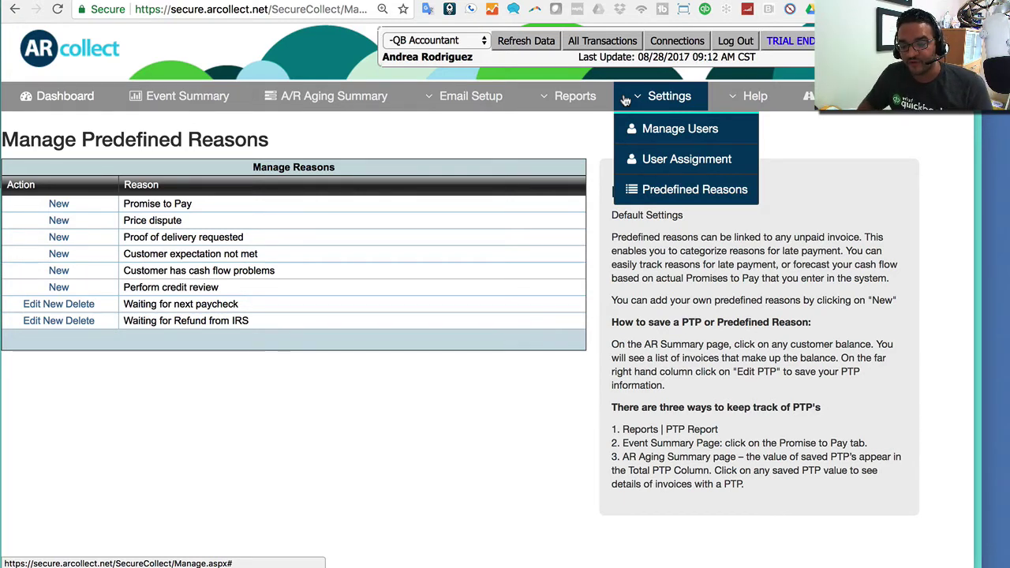
left_click(697, 139)
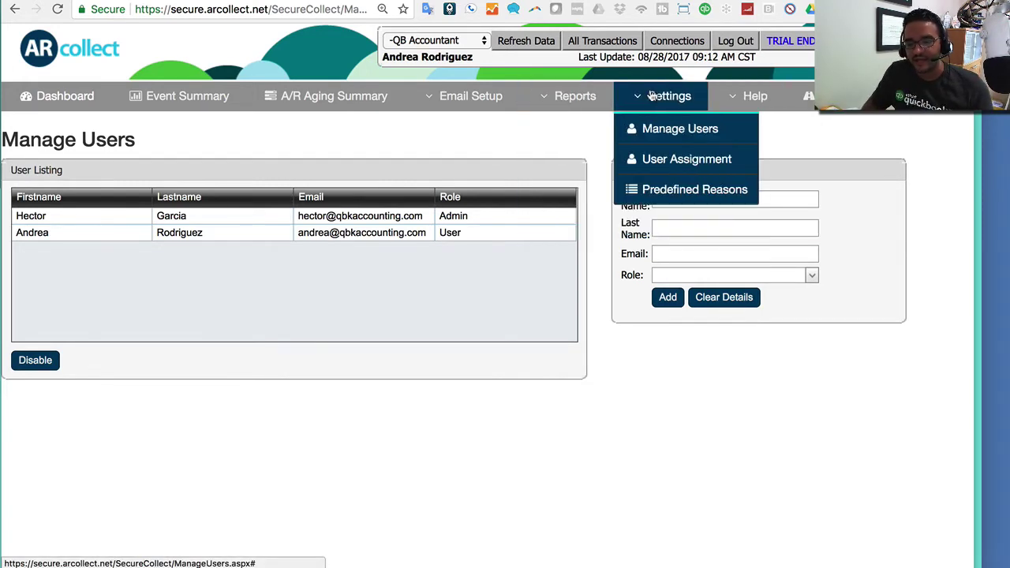
left_click(692, 168)
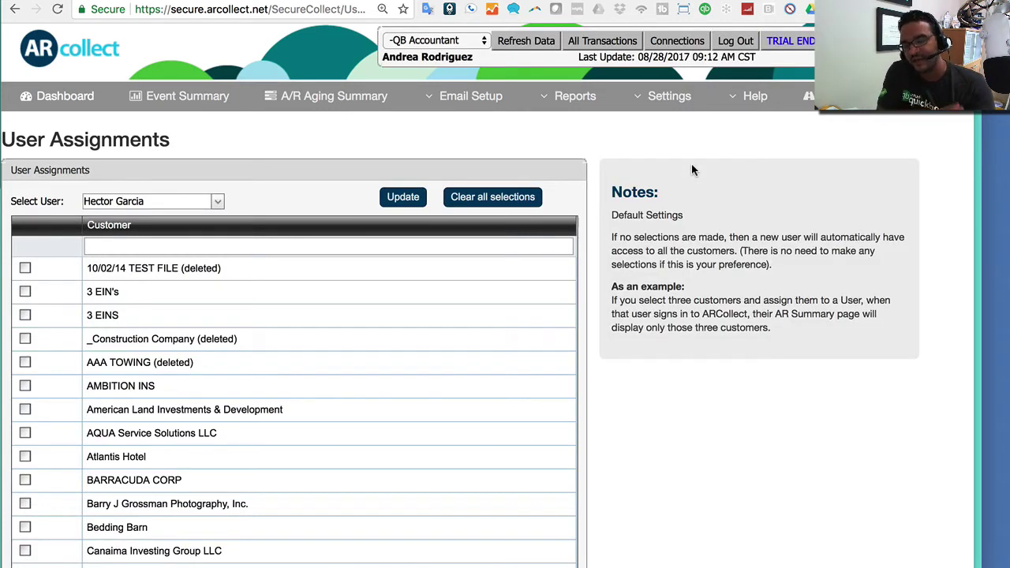
left_click(217, 201)
left_click(148, 237)
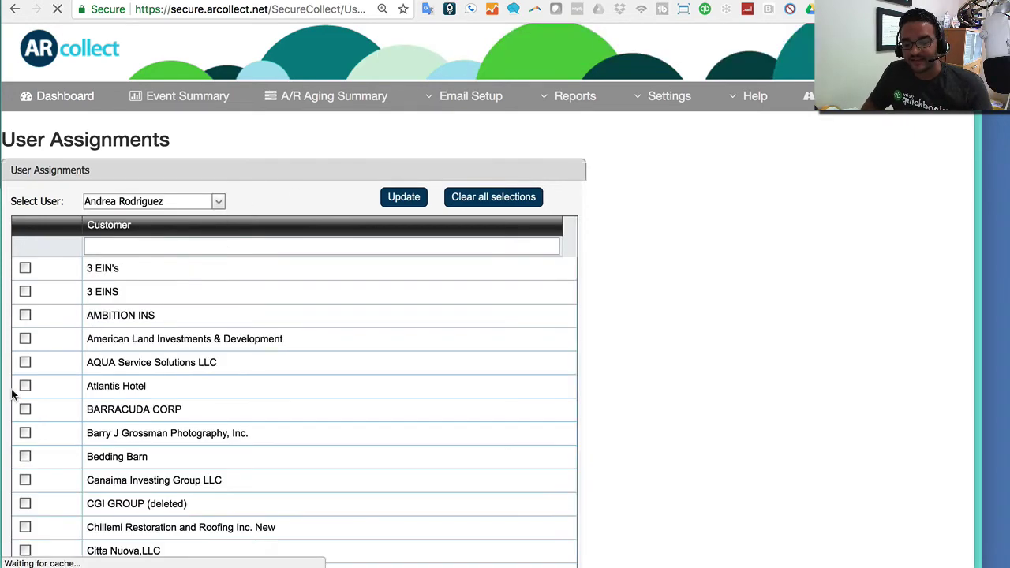
left_click(25, 314)
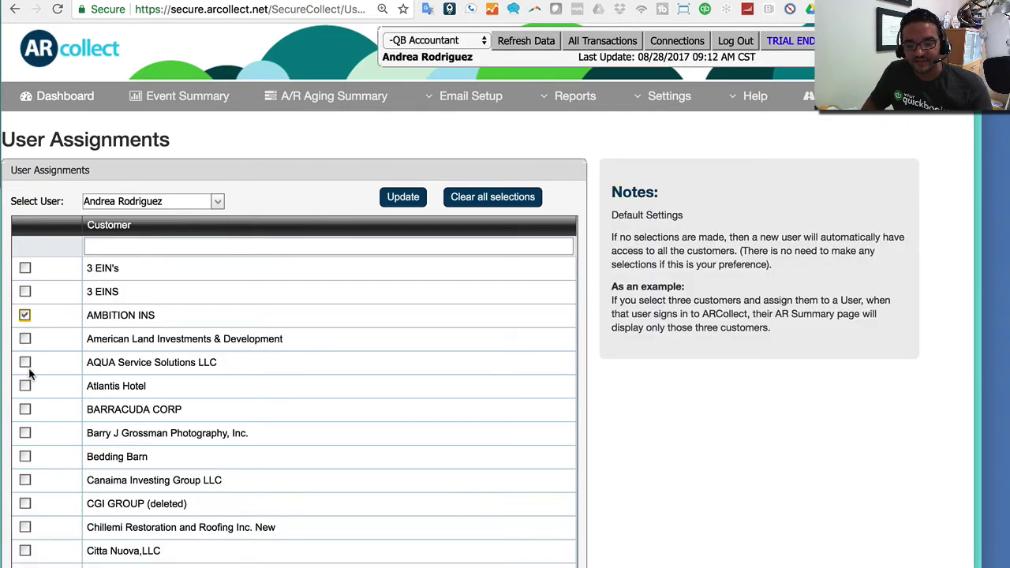
left_click(25, 362)
left_click(25, 386)
left_click(25, 410)
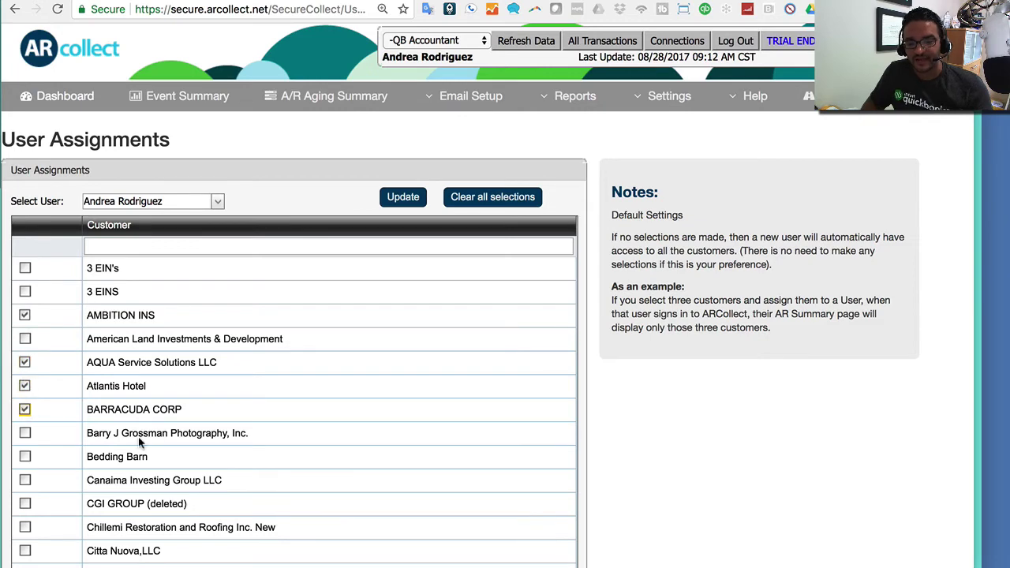
left_click(403, 197)
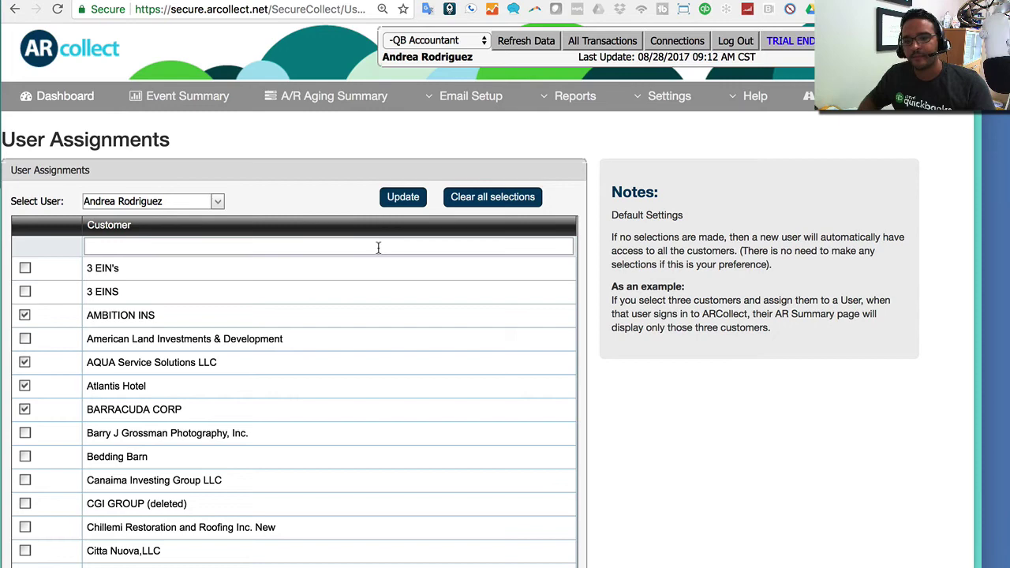
Step: Review the A/R Aging Summary, the Dashboard charts and the upcoming actionable events, returning to the aging summary
left_click(315, 103)
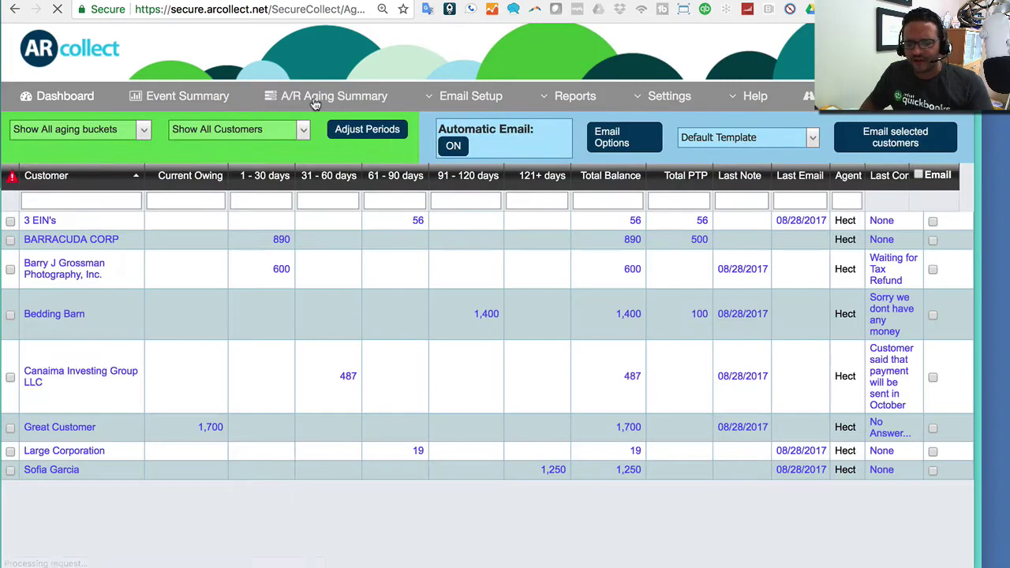
left_click(65, 107)
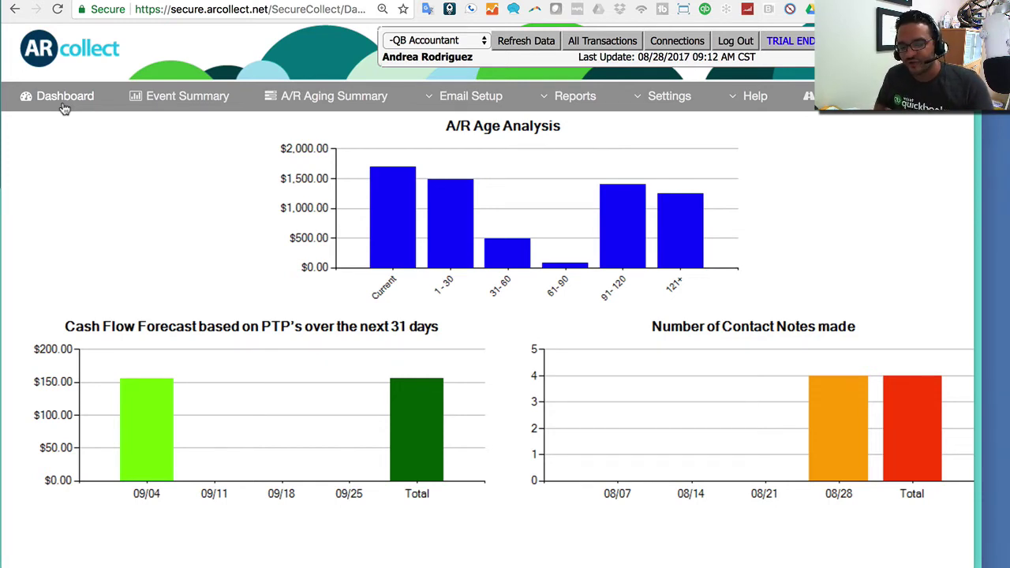
left_click(226, 100)
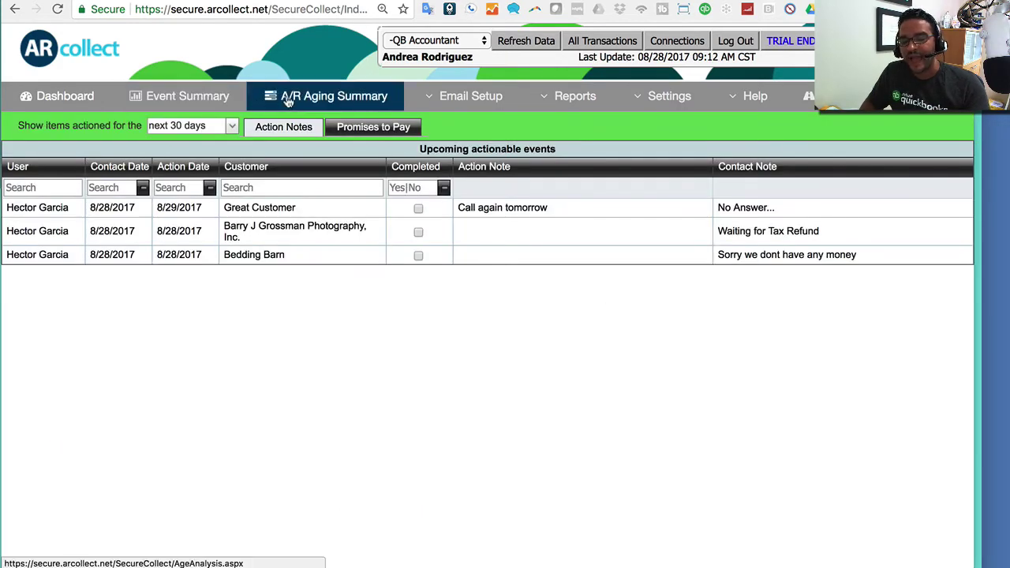
left_click(289, 97)
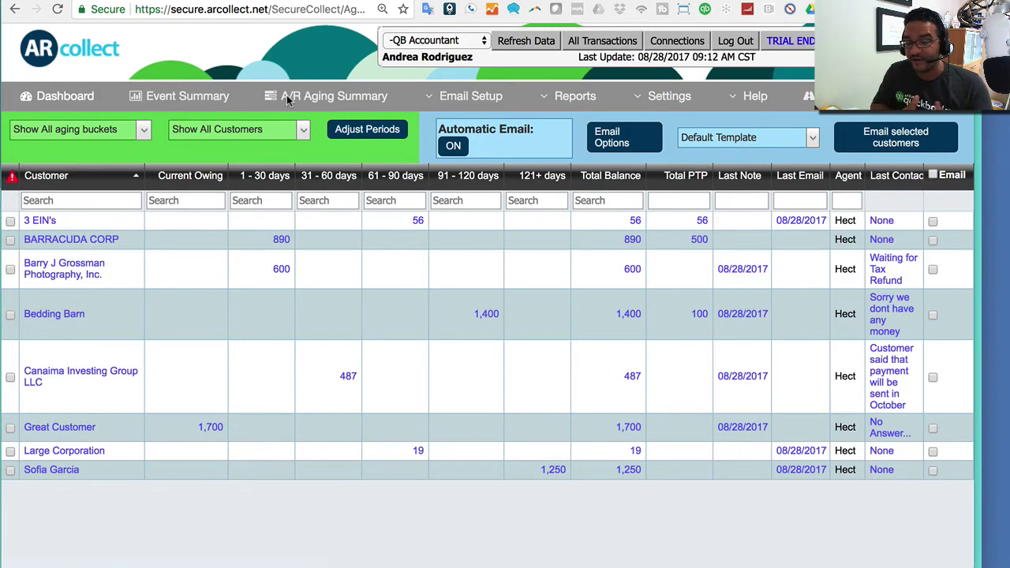
Step: Examine the wording of the email reminder templates, including the default and Templates 3, 5 and 7
left_click(485, 96)
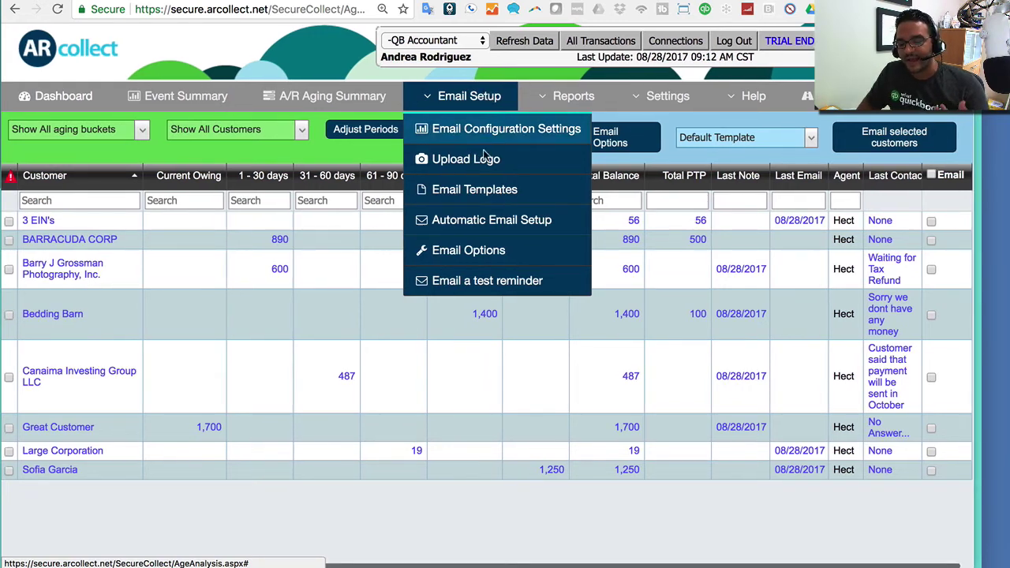
left_click(497, 193)
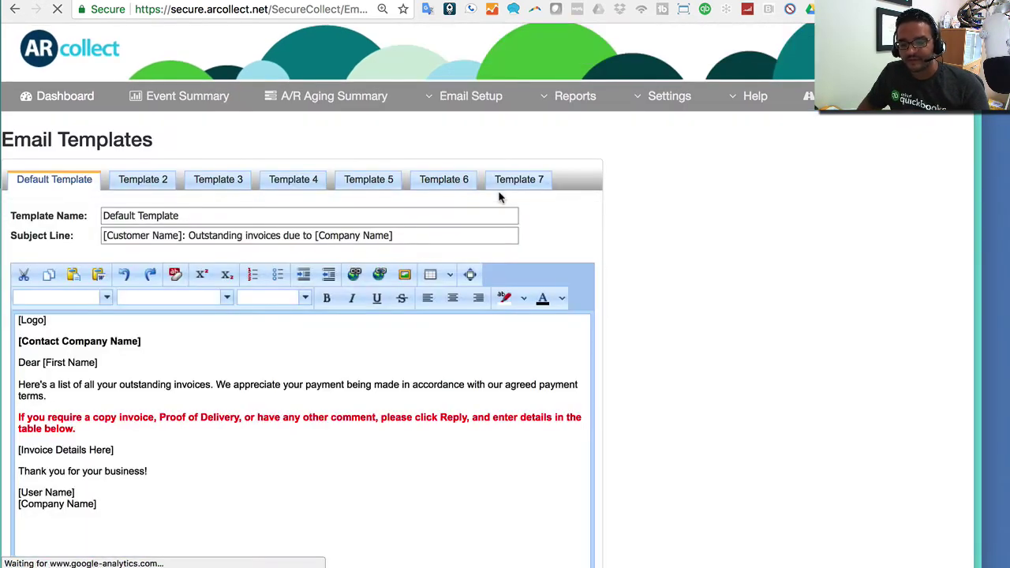
left_click(210, 187)
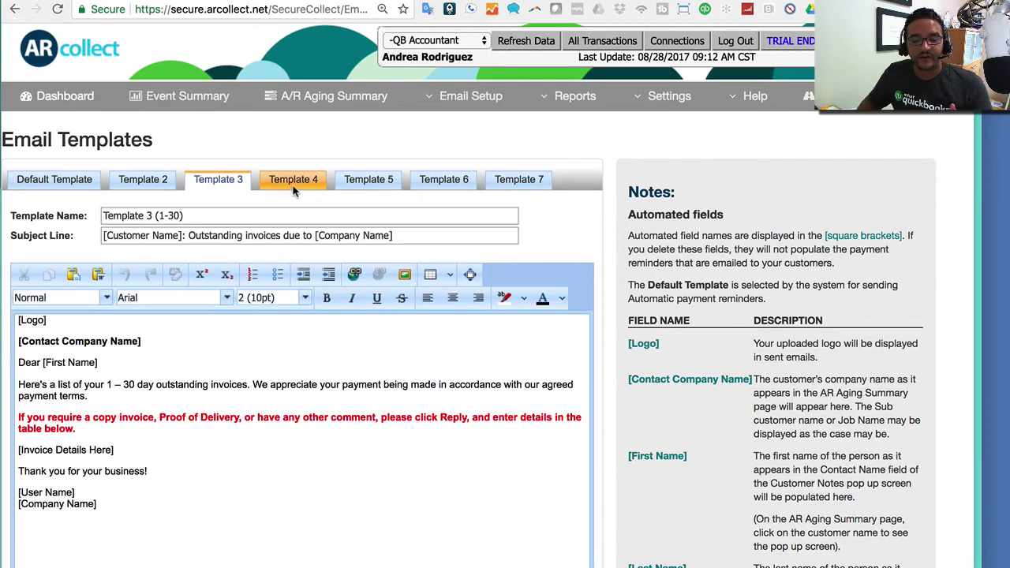
left_click(356, 184)
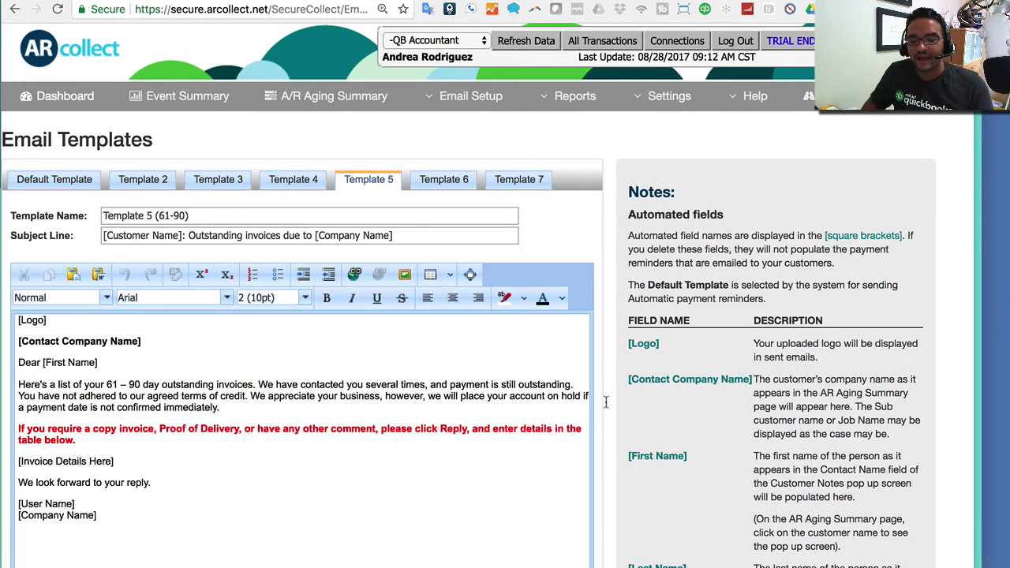
left_click(545, 179)
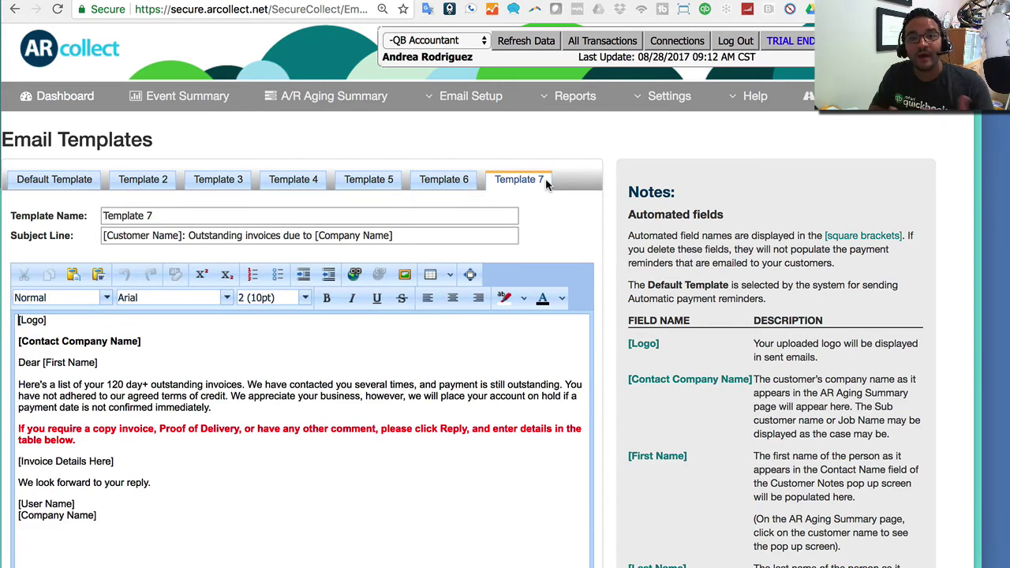
Step: Sort the aging summary by total balance and email Bedding Barn and the customer owing 1,250 a payment reminder using Template 5 (61-90)
left_click(321, 96)
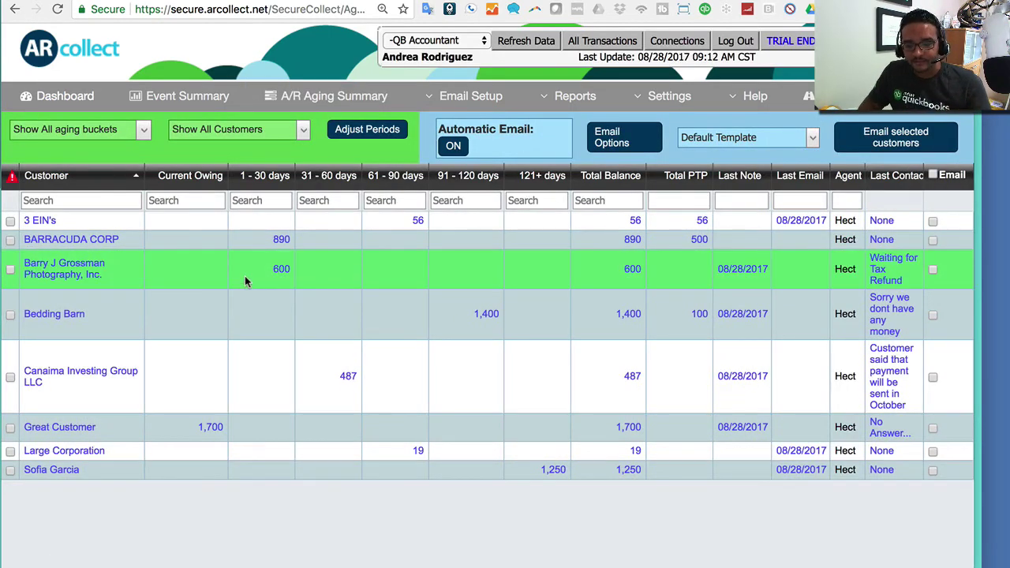
left_click(608, 175)
scroll(588, 300, "down", 1)
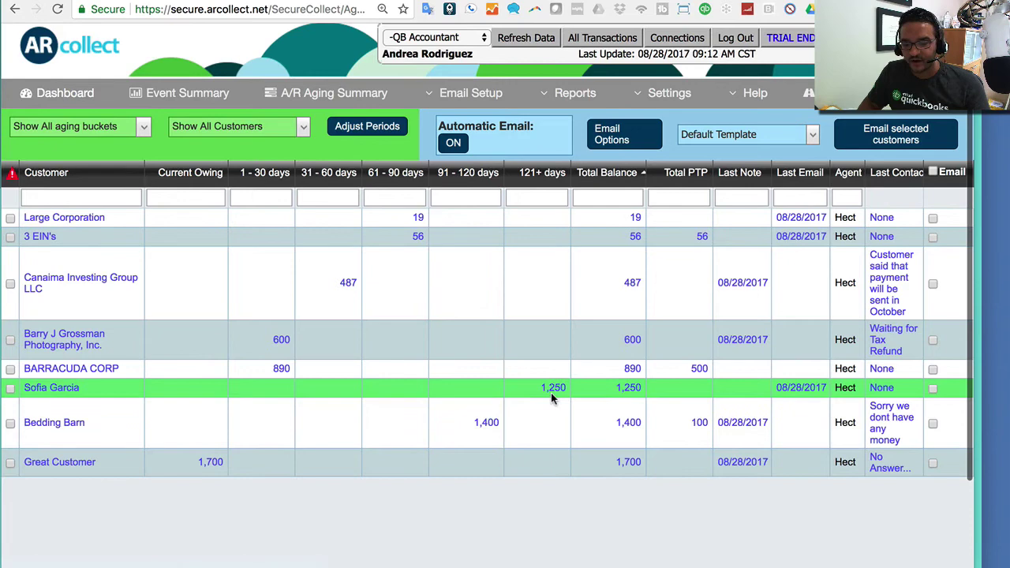
left_click(932, 390)
left_click(932, 423)
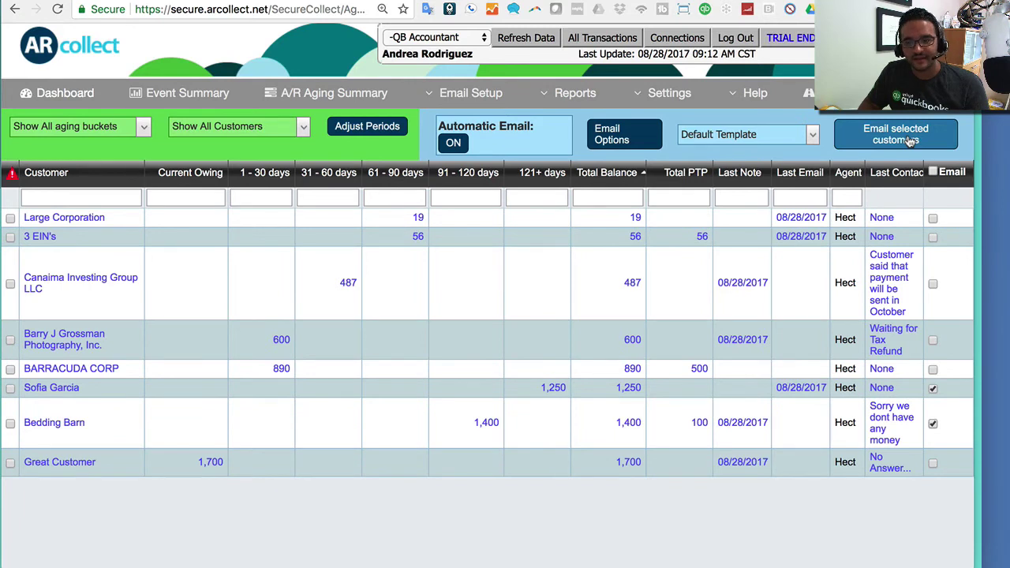
left_click(811, 134)
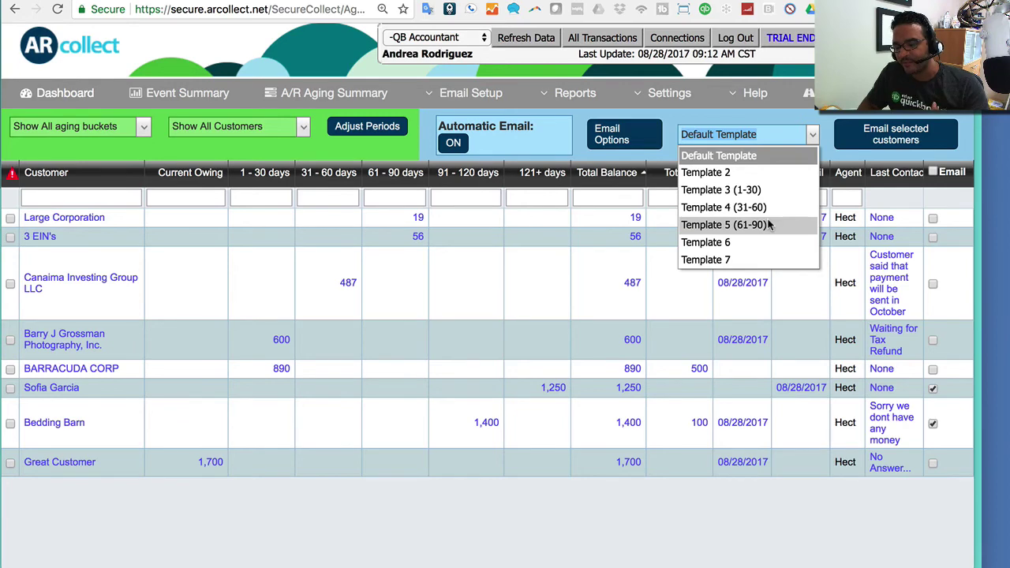
left_click(726, 225)
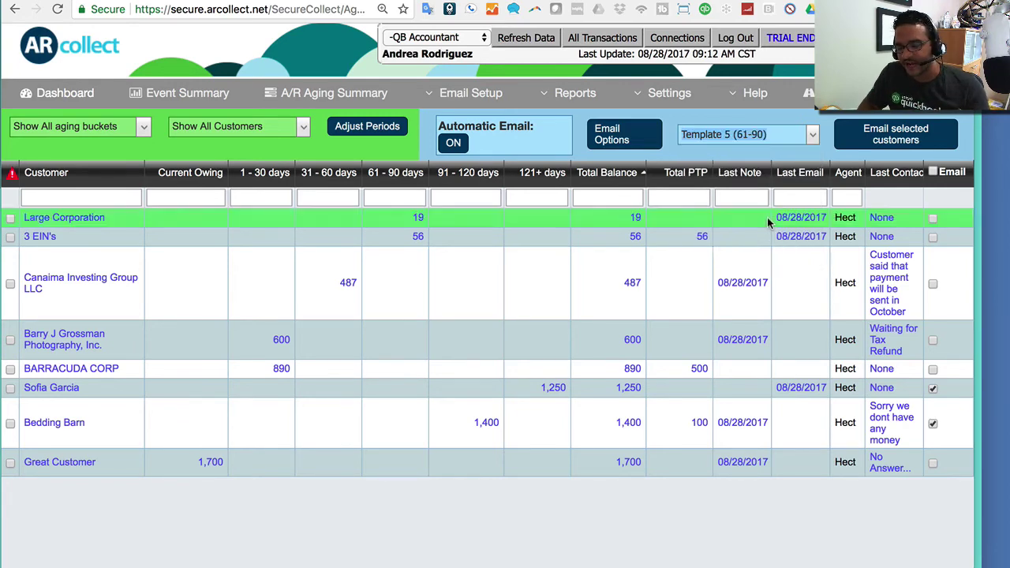
left_click(844, 138)
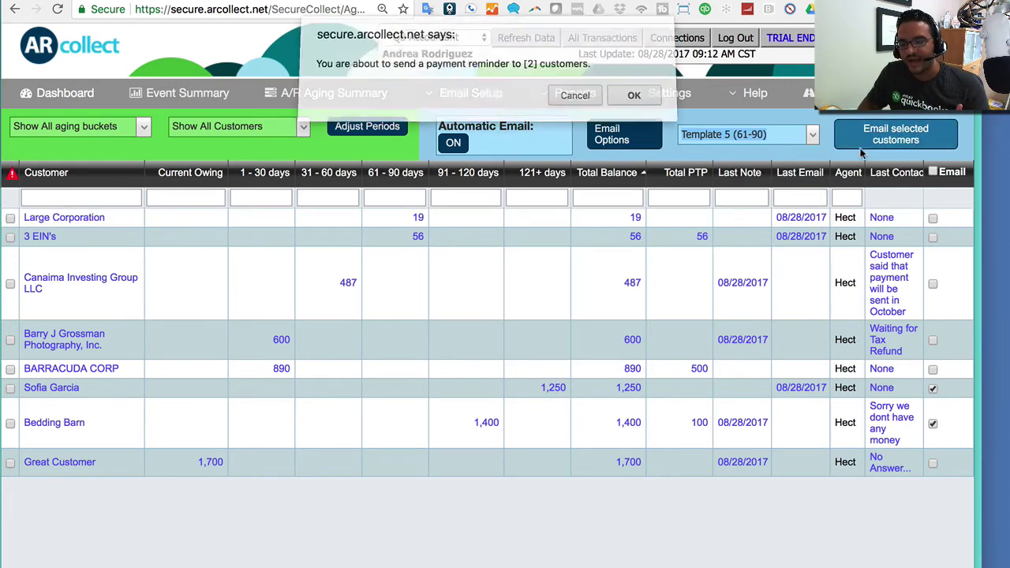
left_click(646, 99)
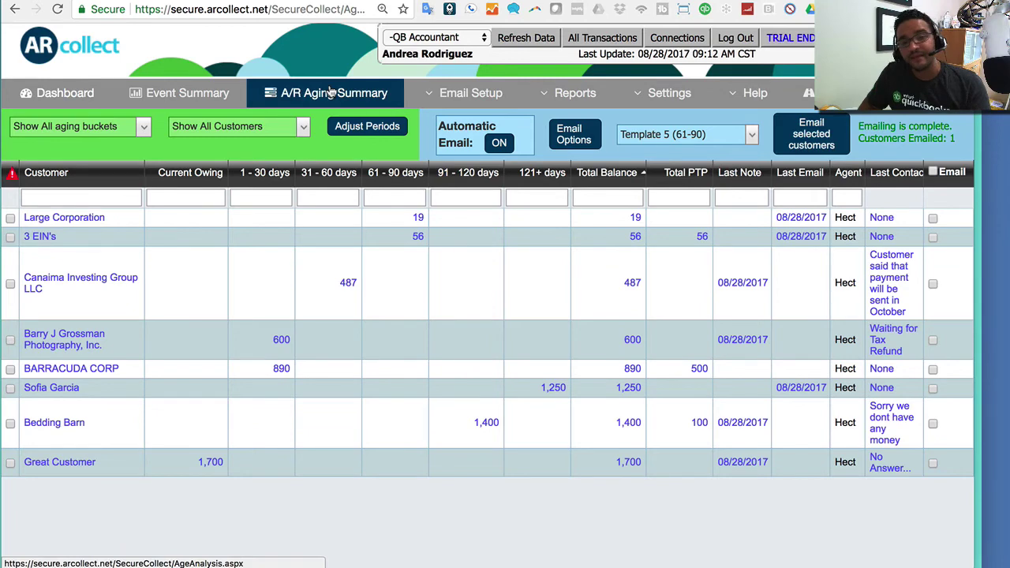
left_click(302, 9)
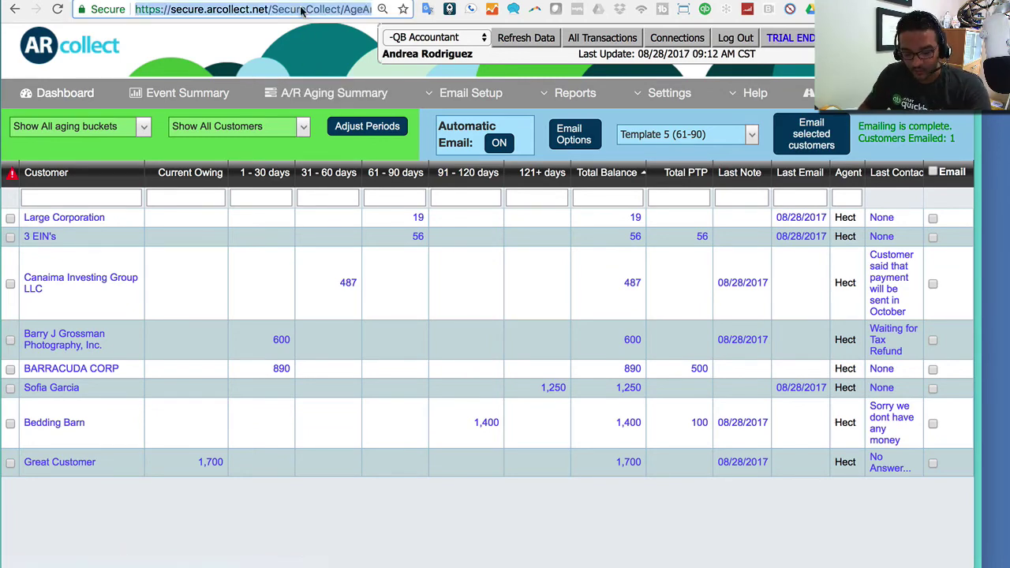
type("www.arcollect.net")
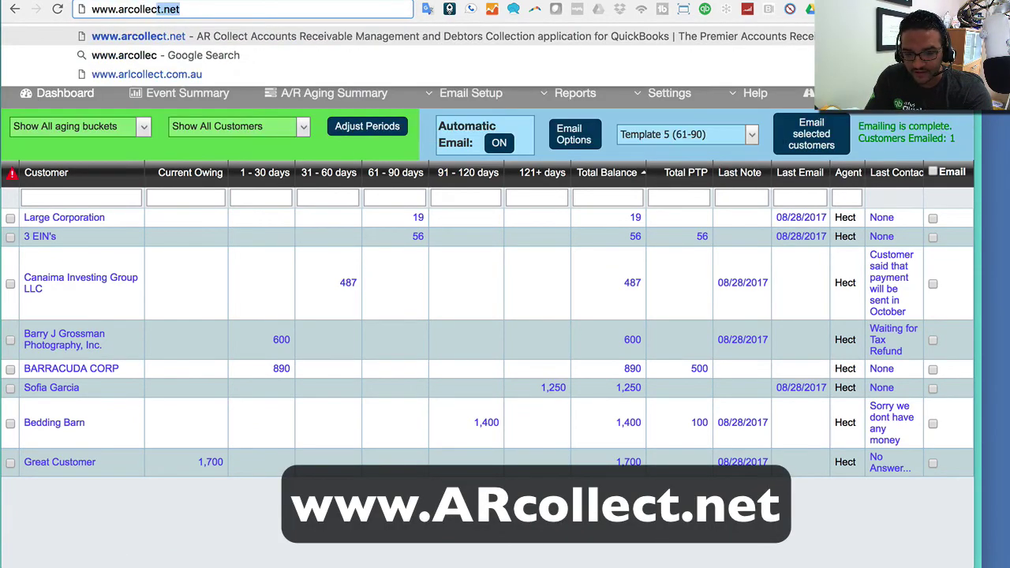
key("Return")
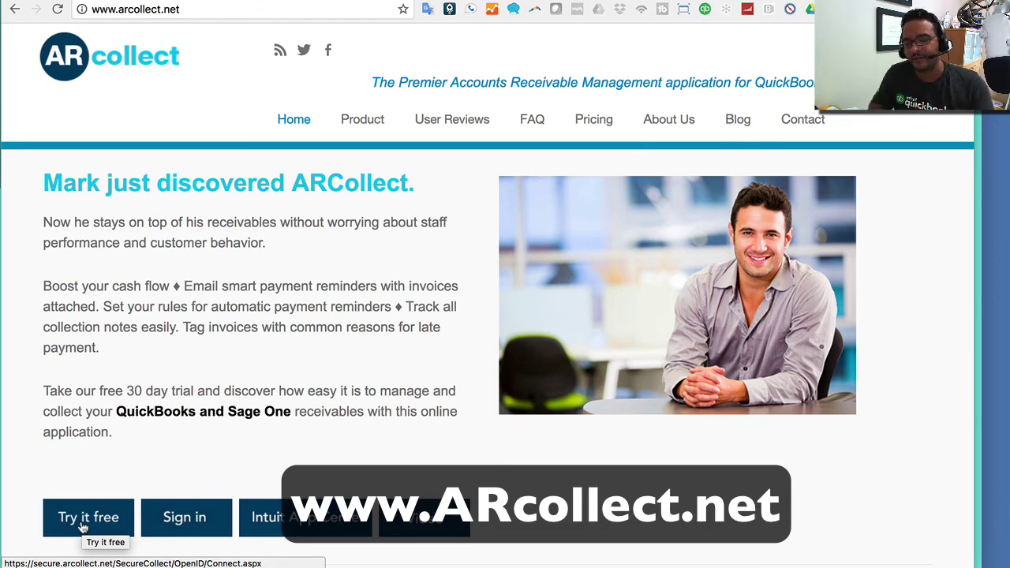
Step: Open the website's pricing page, dismiss the data usage notice and examine the feature comparison of the plans
left_click(590, 128)
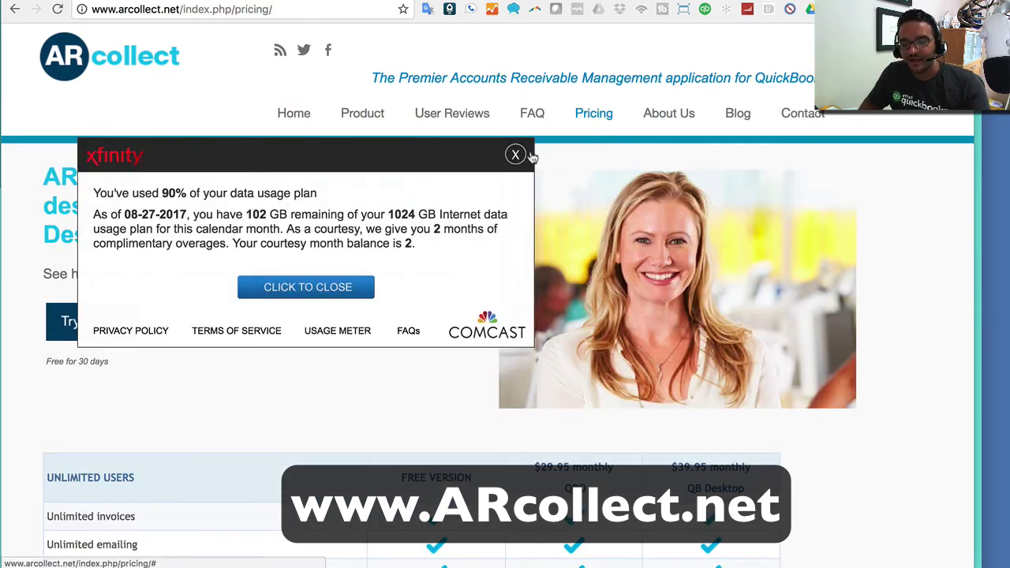
left_click(530, 156)
scroll(508, 312, "down", 3)
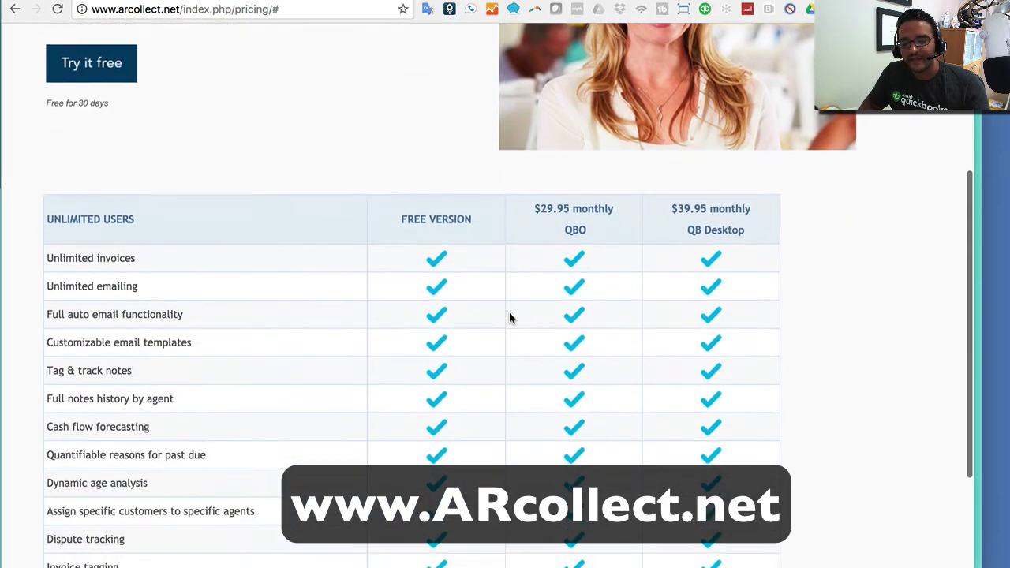
scroll(508, 317, "down", 1)
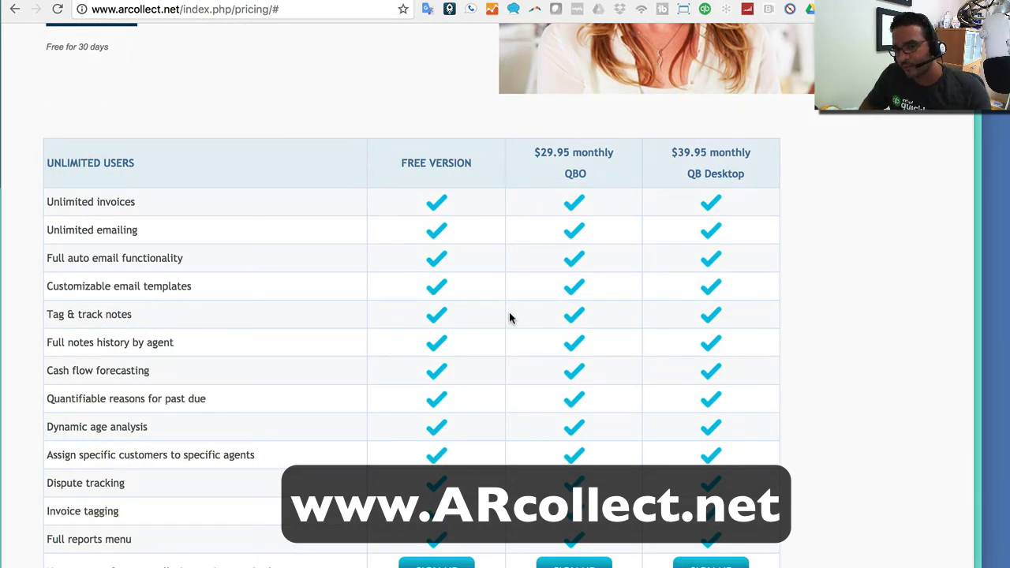
scroll(771, 203, "down", 1)
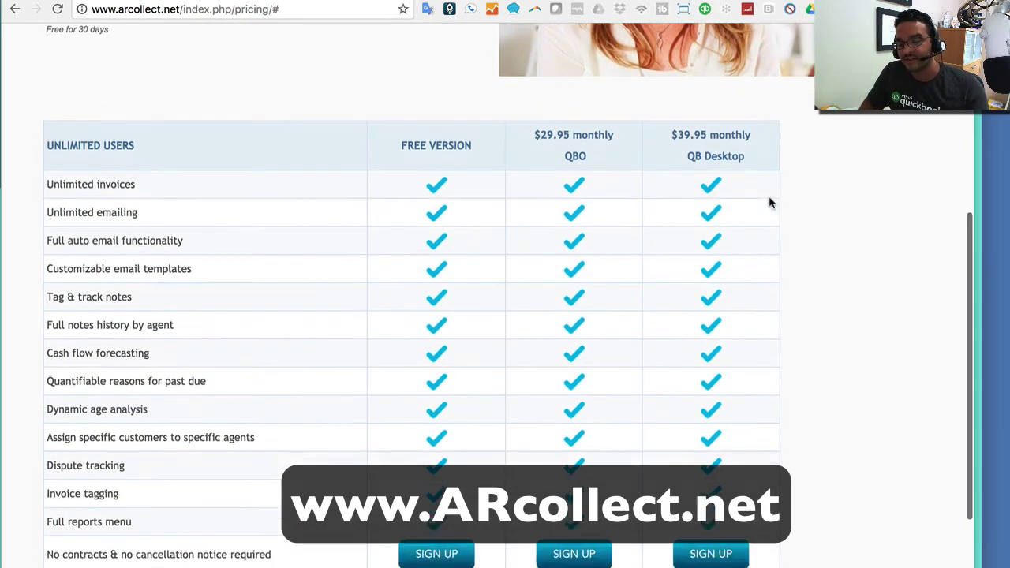
scroll(768, 202, "down", 1)
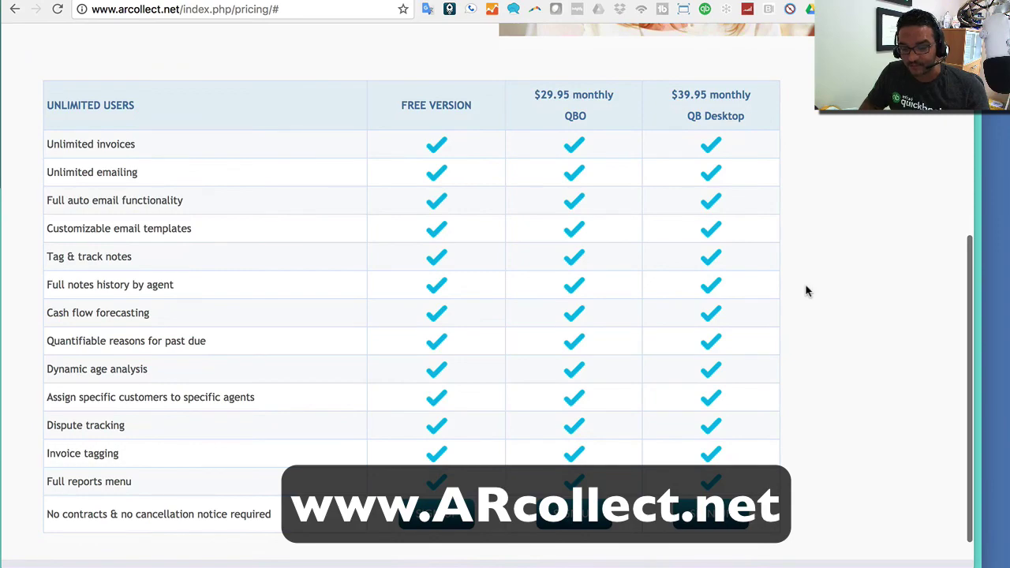